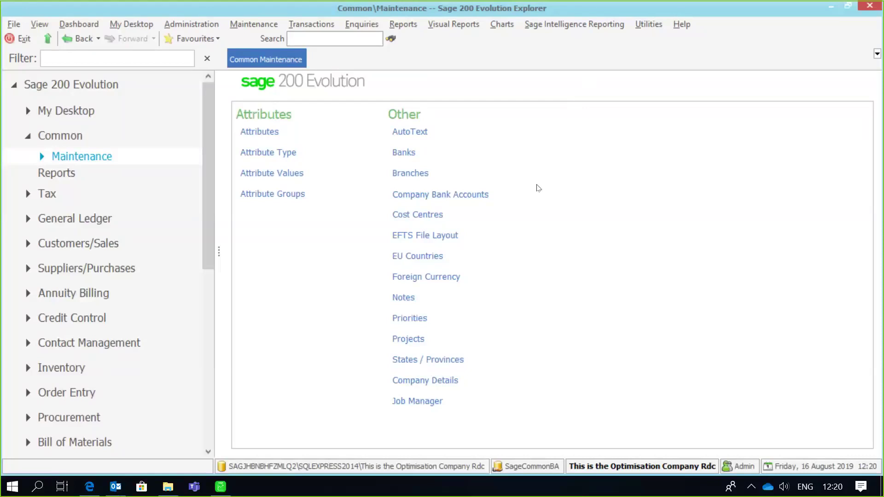
Open Company Details from the Common Maintenance options.
{"action": "left_click", "coordinate": [443, 381]}
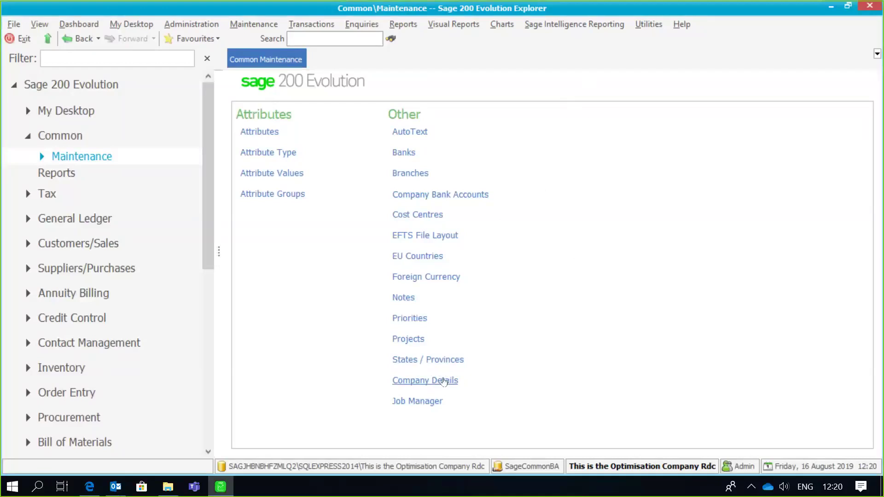
Show Accounting Periods and expand Year2 to list periods 13–24 closing dates.
{"action": "left_click", "coordinate": [179, 83]}
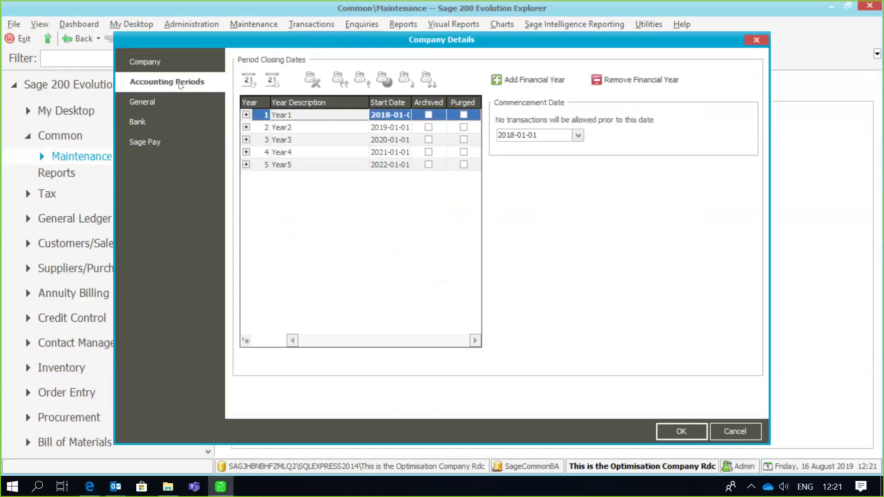
{"action": "left_click", "coordinate": [246, 128]}
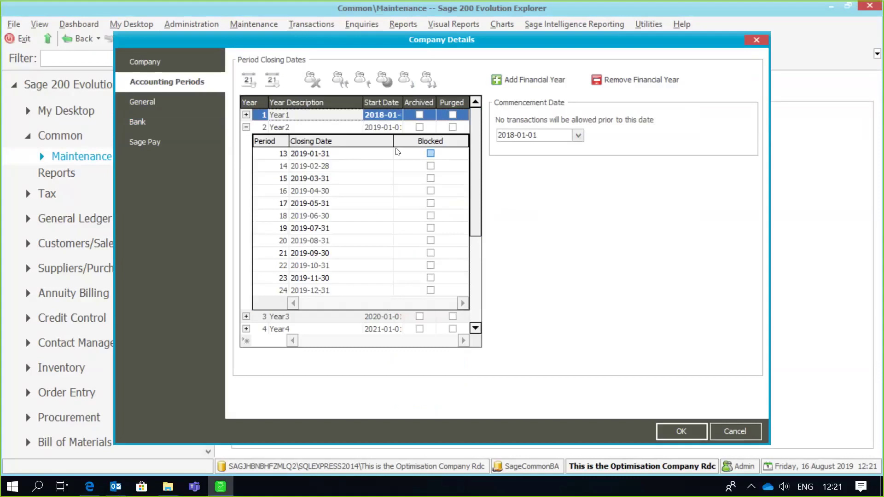
Use the calendar to pick 31 October 2019 as period 24's closing date.
{"action": "left_click", "coordinate": [366, 290]}
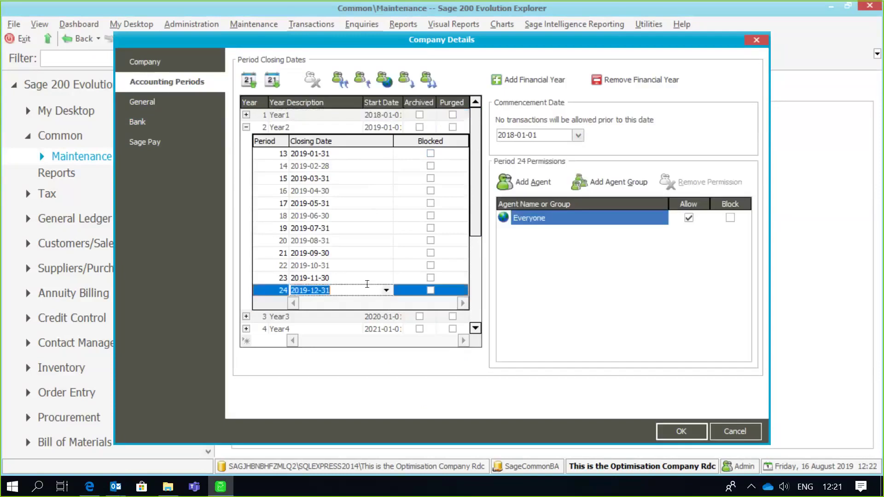
{"action": "left_click", "coordinate": [386, 290]}
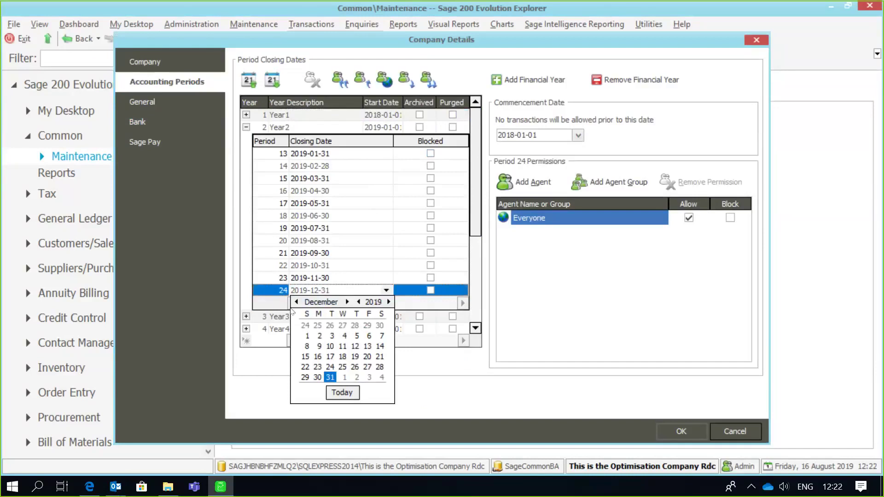
{"action": "left_click", "coordinate": [296, 302]}
{"action": "double_click", "coordinate": [296, 302]}
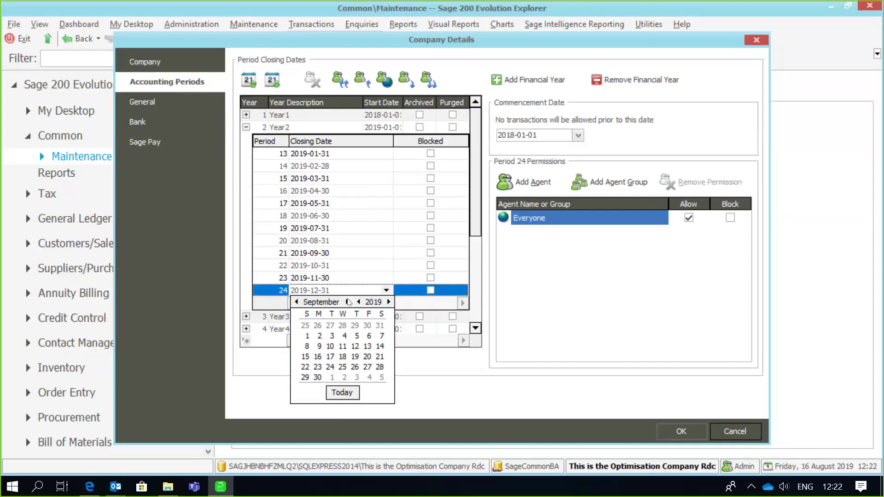
{"action": "left_click", "coordinate": [348, 302]}
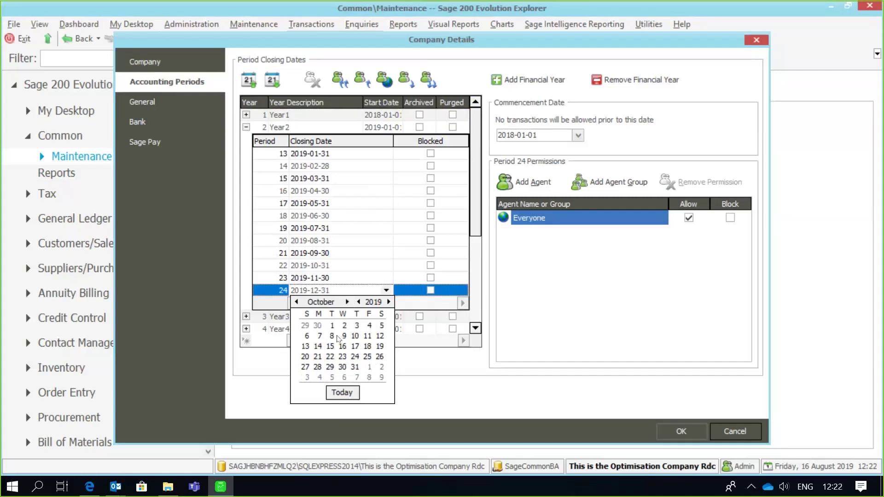
{"action": "left_click", "coordinate": [354, 367]}
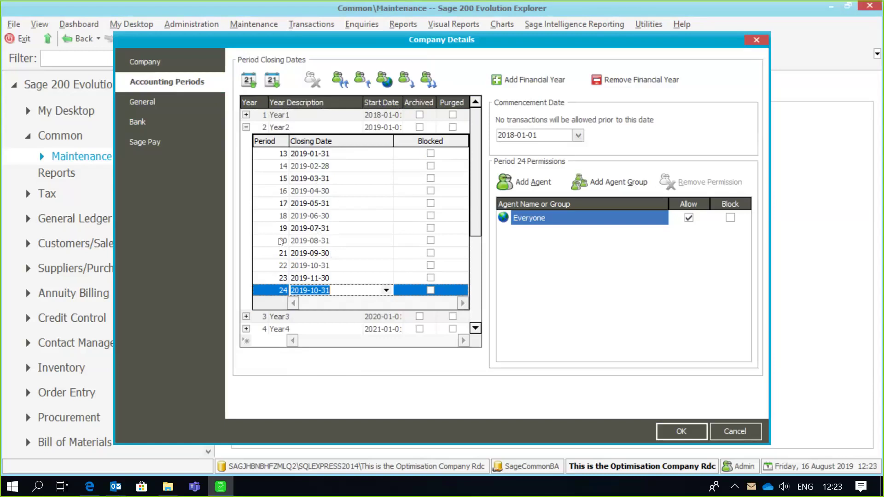
Pick 15 Sep, 30 Sep and 15 Oct 2019 from the calendars for periods 21, 22, 23.
{"action": "left_click", "coordinate": [334, 254]}
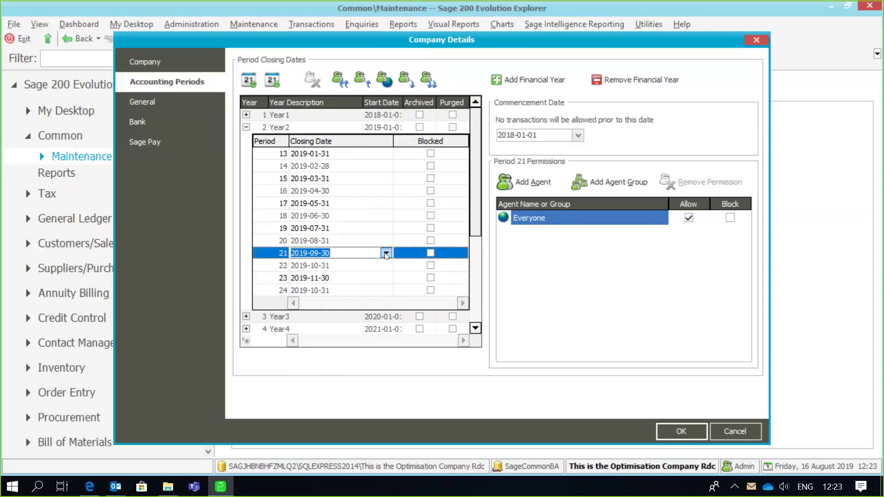
{"action": "left_click", "coordinate": [386, 253]}
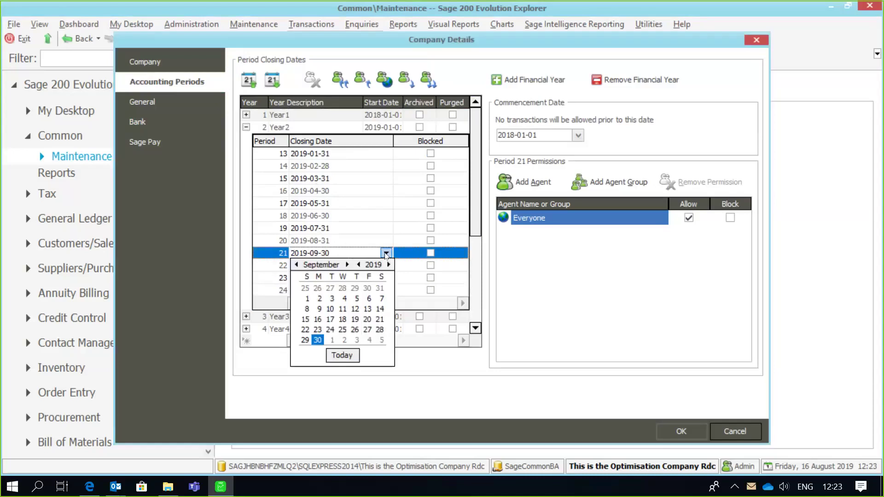
{"action": "left_click", "coordinate": [310, 322]}
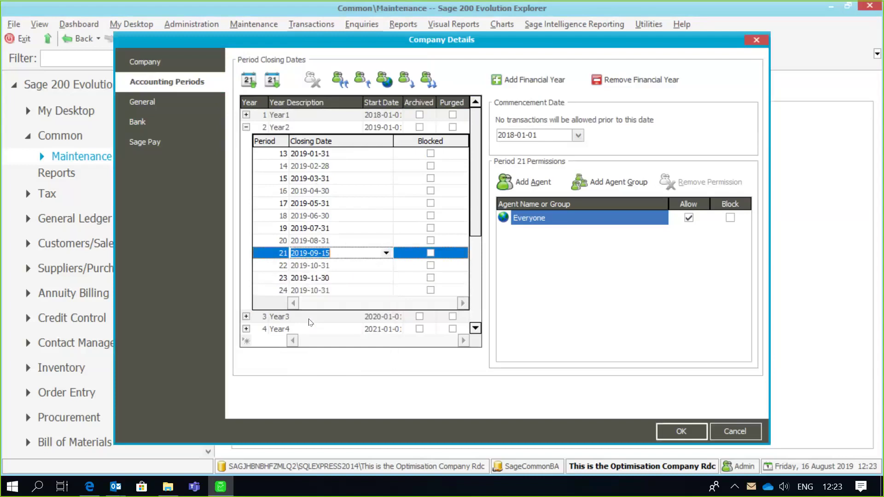
{"action": "left_click", "coordinate": [360, 263]}
{"action": "left_click", "coordinate": [386, 266]}
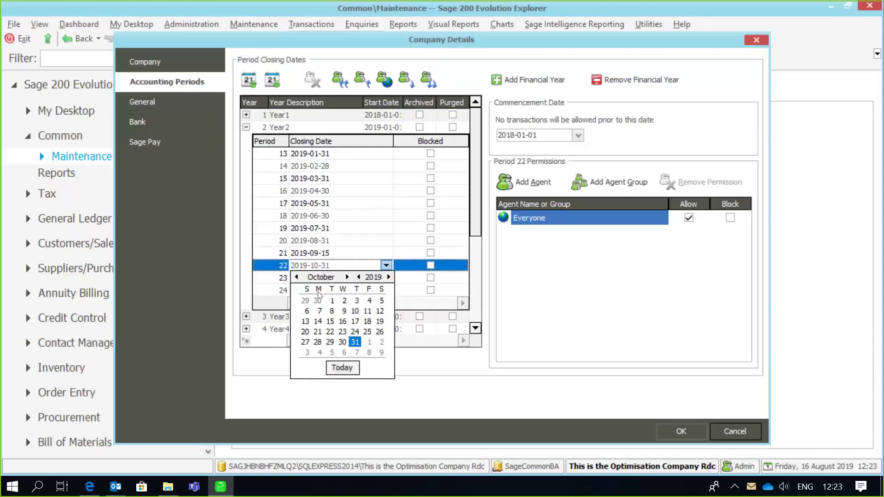
{"action": "left_click", "coordinate": [296, 276]}
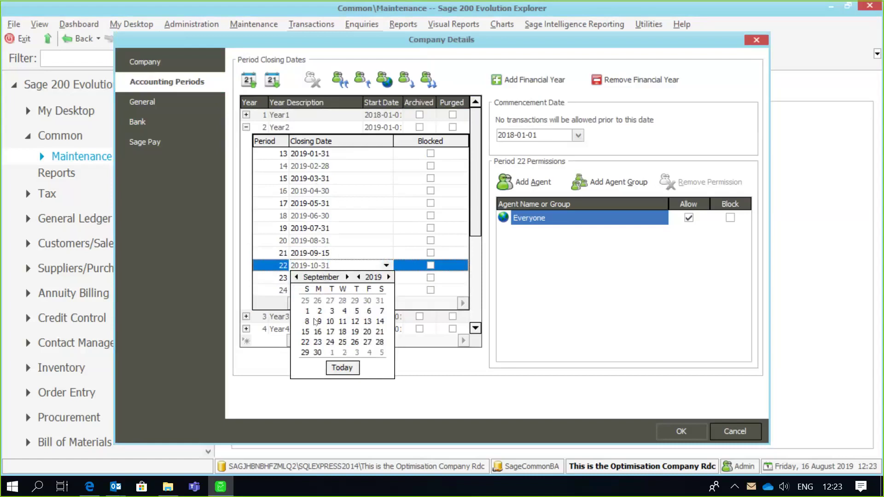
{"action": "left_click", "coordinate": [319, 353]}
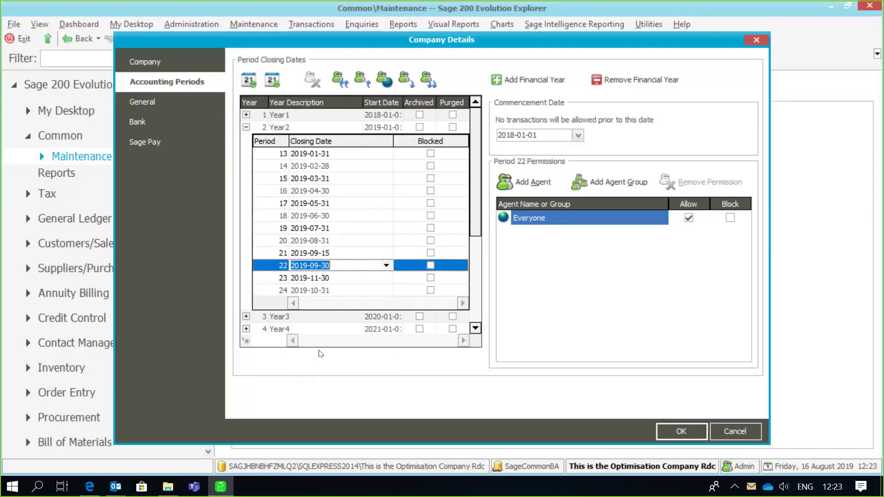
{"action": "left_click", "coordinate": [364, 273]}
{"action": "left_click", "coordinate": [386, 278]}
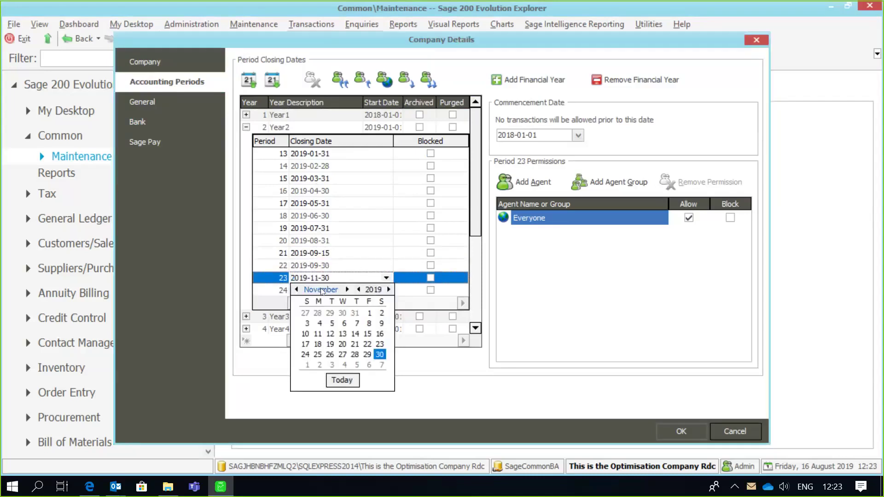
{"action": "left_click", "coordinate": [296, 289]}
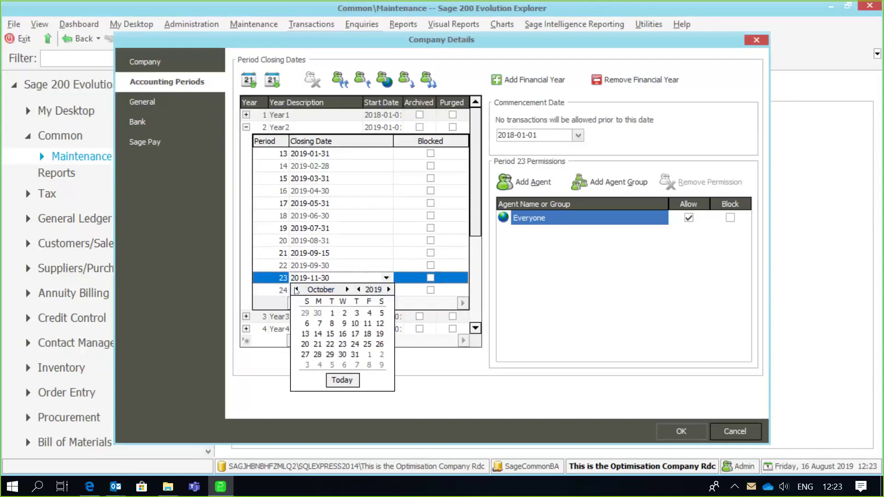
{"action": "left_click", "coordinate": [331, 334]}
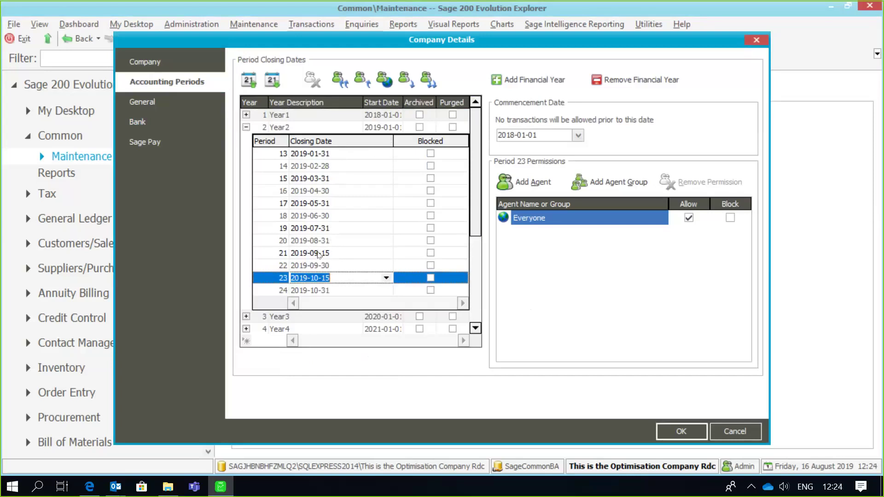
{"action": "left_click", "coordinate": [316, 266]}
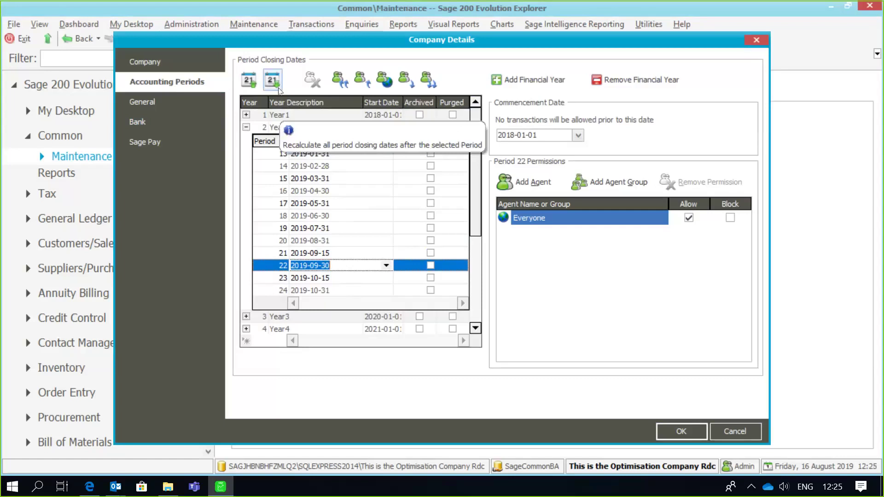
{"action": "left_click", "coordinate": [308, 290]}
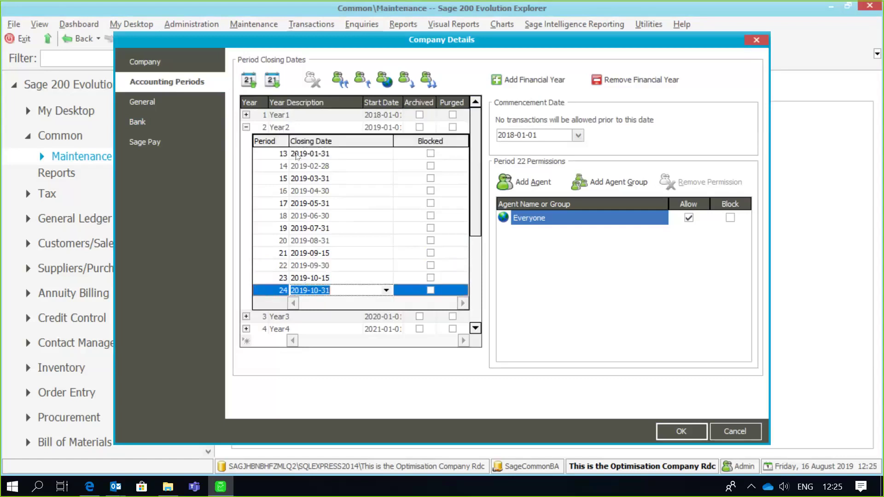
{"action": "left_click", "coordinate": [520, 267]}
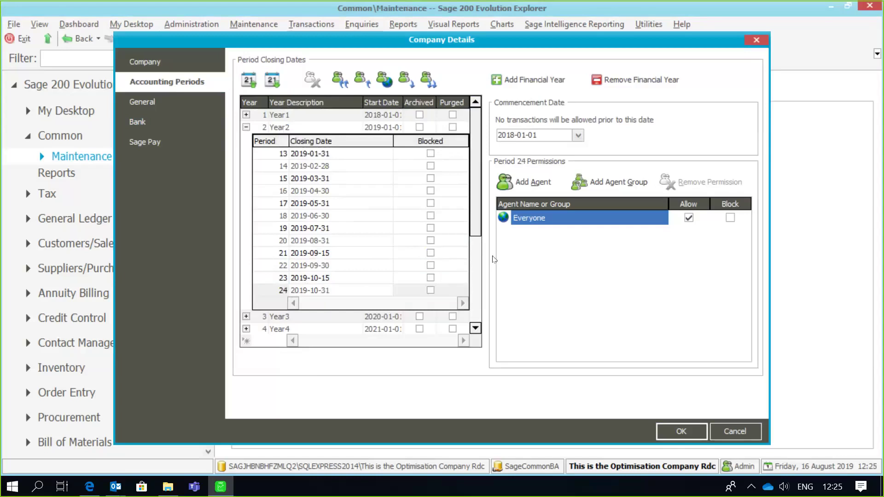
{"action": "left_click", "coordinate": [246, 127]}
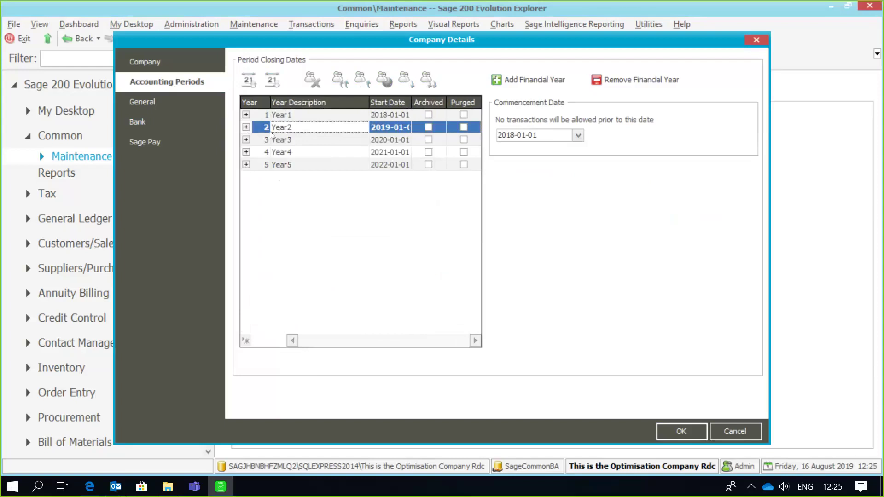
{"action": "left_click", "coordinate": [246, 127]}
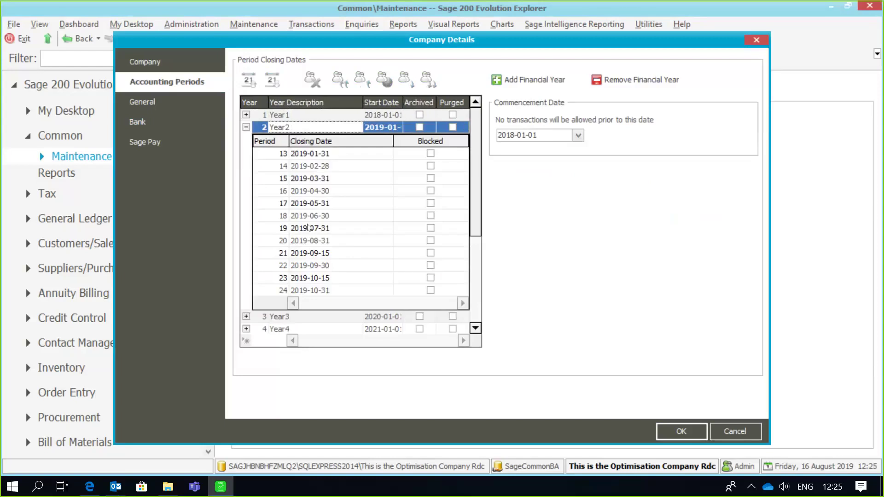
{"action": "left_click", "coordinate": [247, 127]}
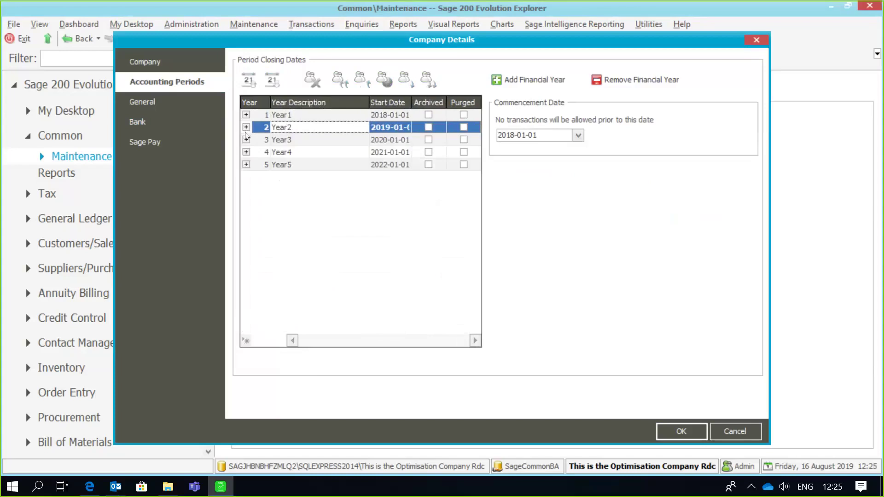
{"action": "left_click", "coordinate": [247, 139]}
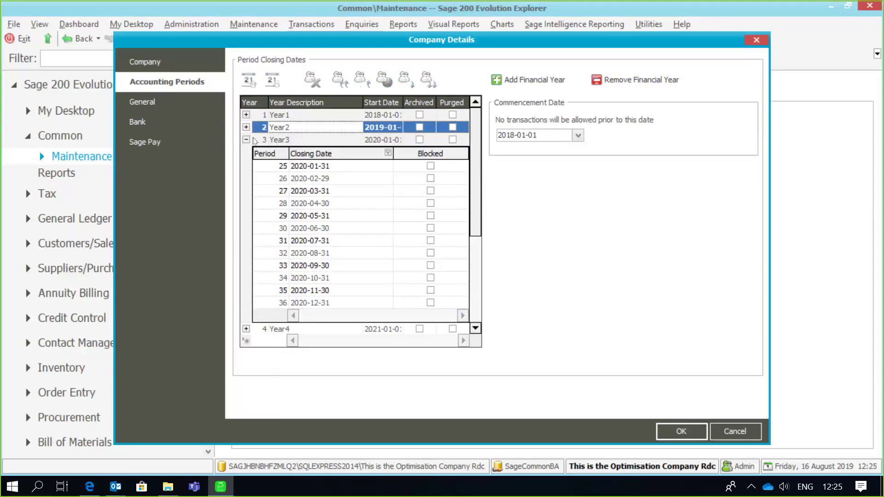
{"action": "left_click", "coordinate": [246, 139]}
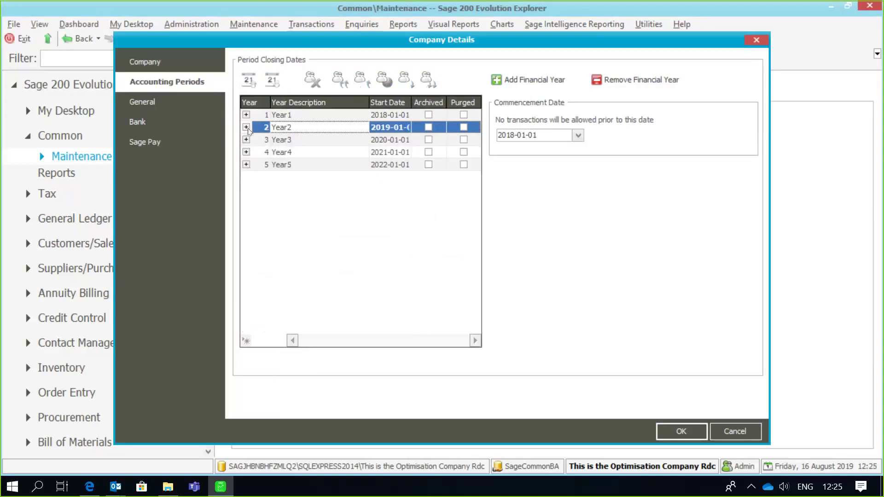
{"action": "left_click", "coordinate": [246, 127]}
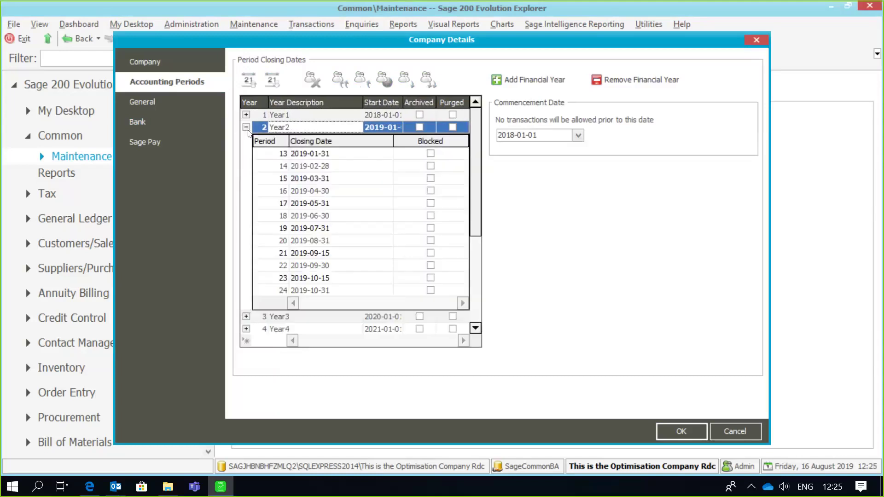
{"action": "left_click", "coordinate": [293, 290]}
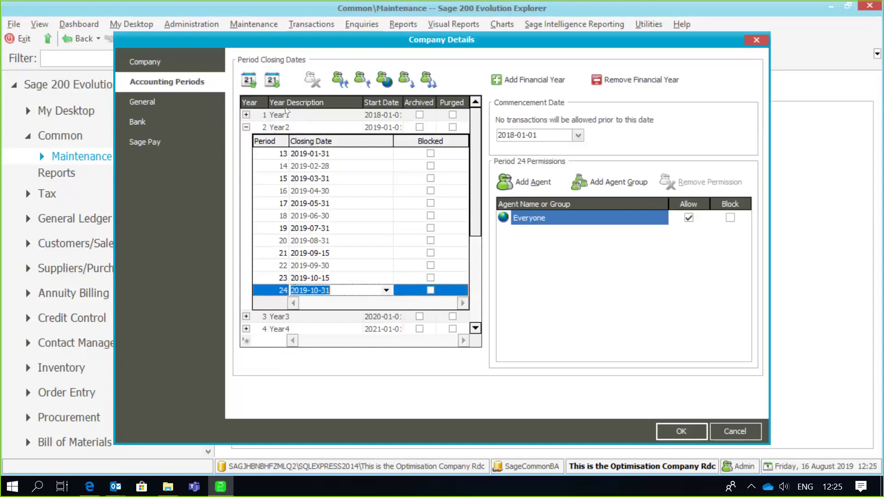
Recalculate all closing dates after period 24 and check Year3's new dates.
{"action": "left_click", "coordinate": [272, 80]}
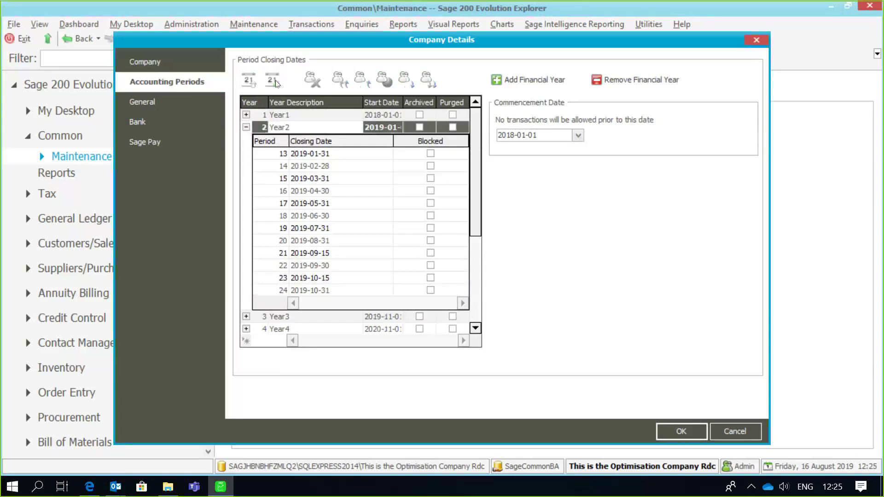
{"action": "left_click", "coordinate": [246, 127]}
{"action": "left_click", "coordinate": [246, 140]}
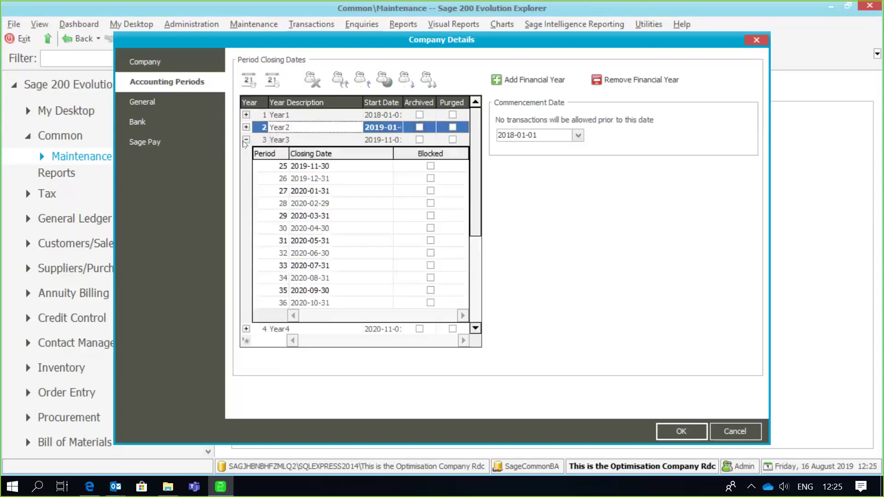
{"action": "left_click", "coordinate": [246, 140]}
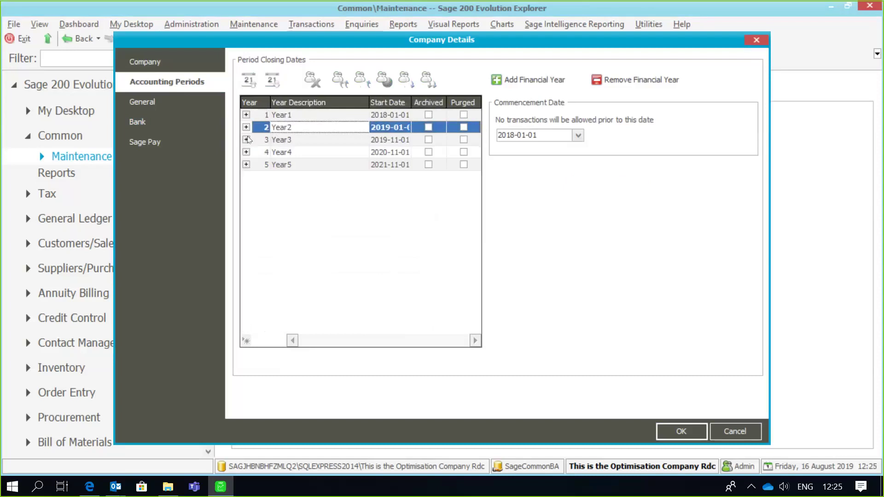
{"action": "left_click", "coordinate": [246, 128]}
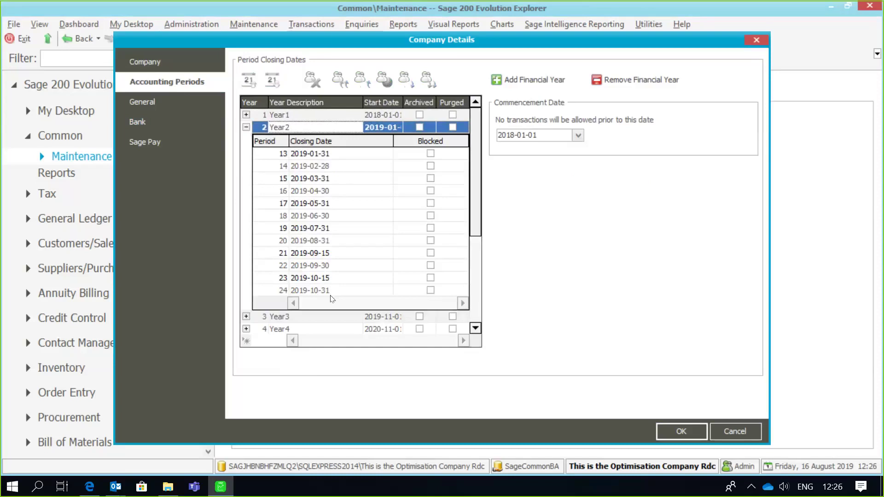
Compare Year2 ending 2019-10-31 with Year3's periods 25–36 running to 2020-10-31.
{"action": "left_click", "coordinate": [247, 128]}
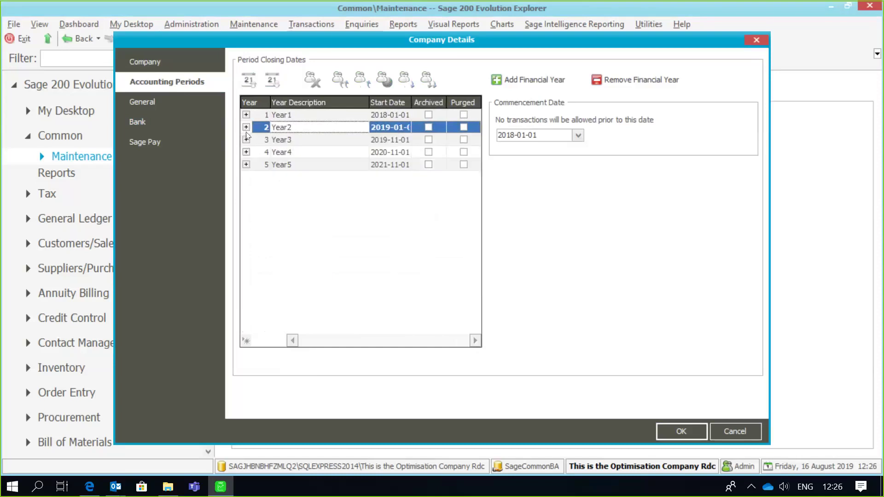
{"action": "left_click", "coordinate": [246, 140]}
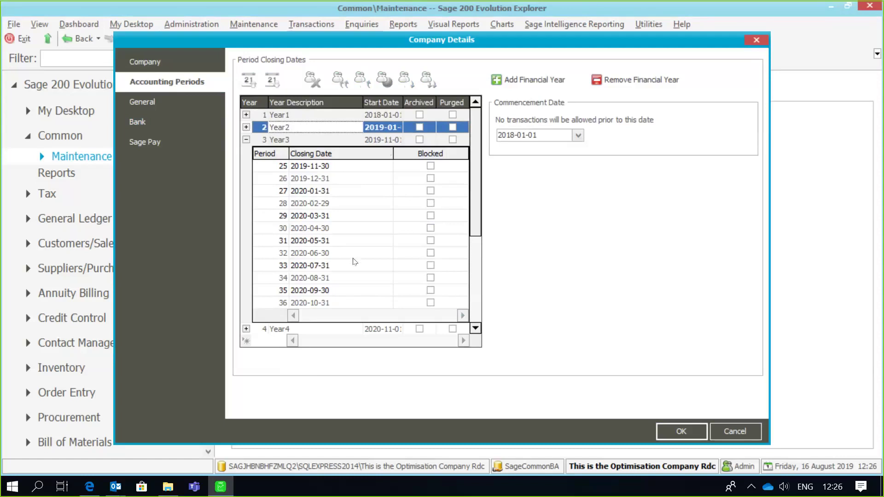
{"action": "left_click", "coordinate": [246, 140]}
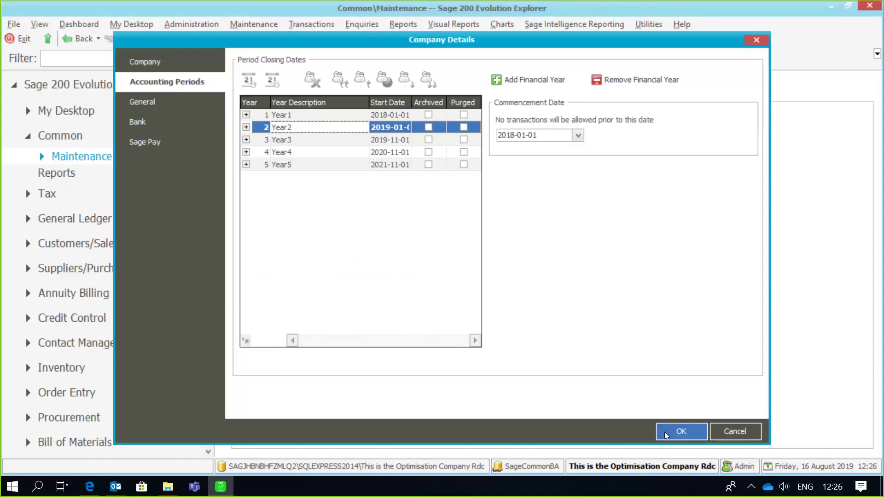
{"action": "left_click", "coordinate": [246, 128]}
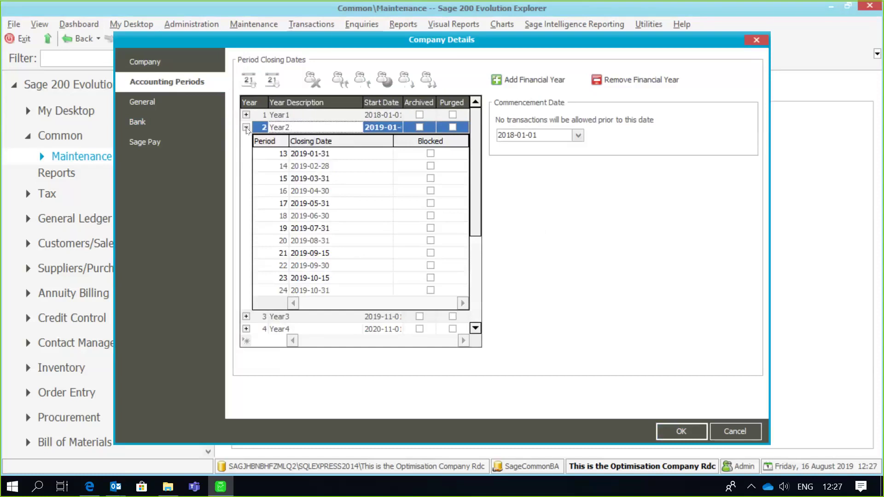
{"action": "left_click", "coordinate": [247, 127]}
{"action": "left_click", "coordinate": [246, 140]}
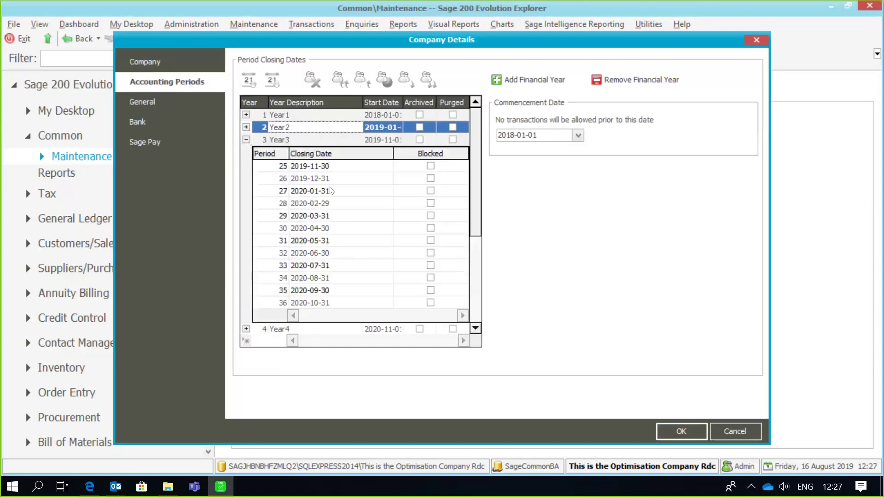
Confirm Company Details with OK and acknowledge the General Ledger Relink advice.
{"action": "left_click", "coordinate": [665, 430]}
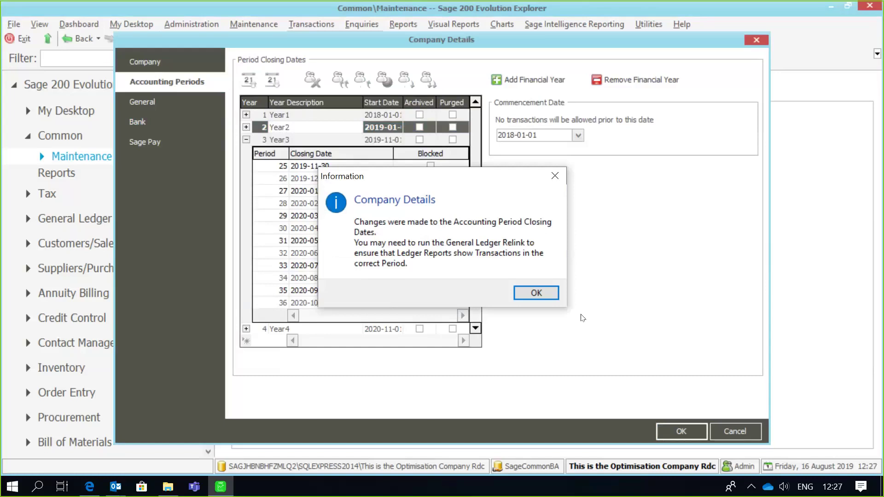
{"action": "left_click", "coordinate": [540, 295]}
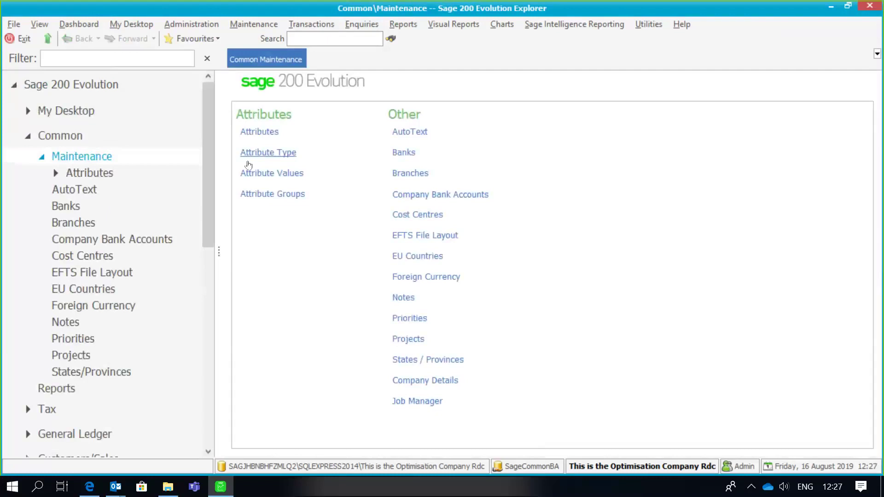
Start General Ledger Relink with all checks, confirm the warning, and choose to view the log.
{"action": "left_click", "coordinate": [28, 137]}
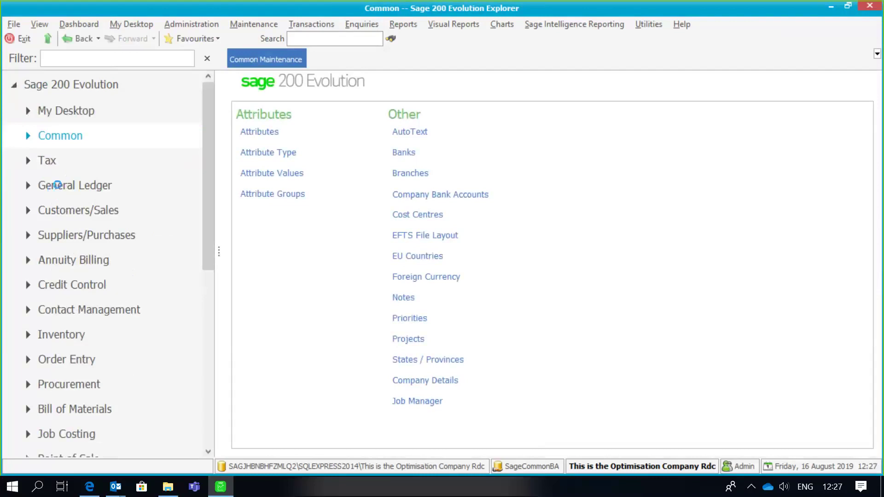
{"action": "left_click", "coordinate": [62, 189]}
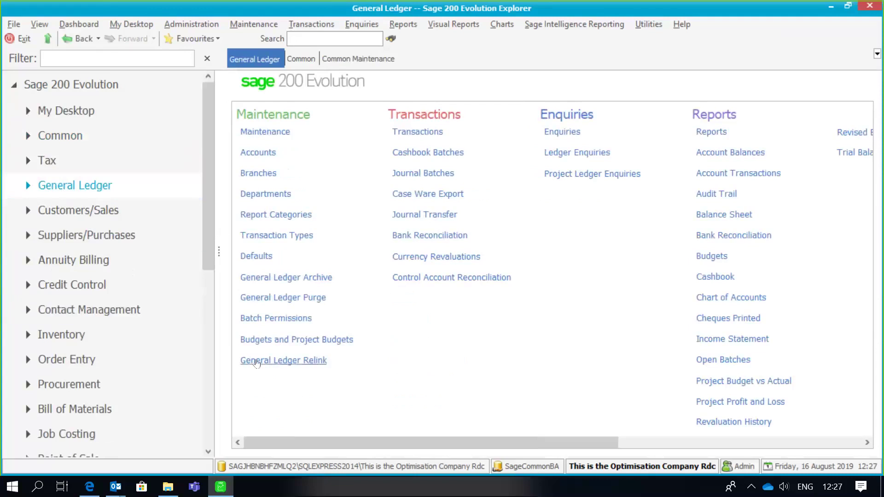
{"action": "left_click", "coordinate": [256, 362]}
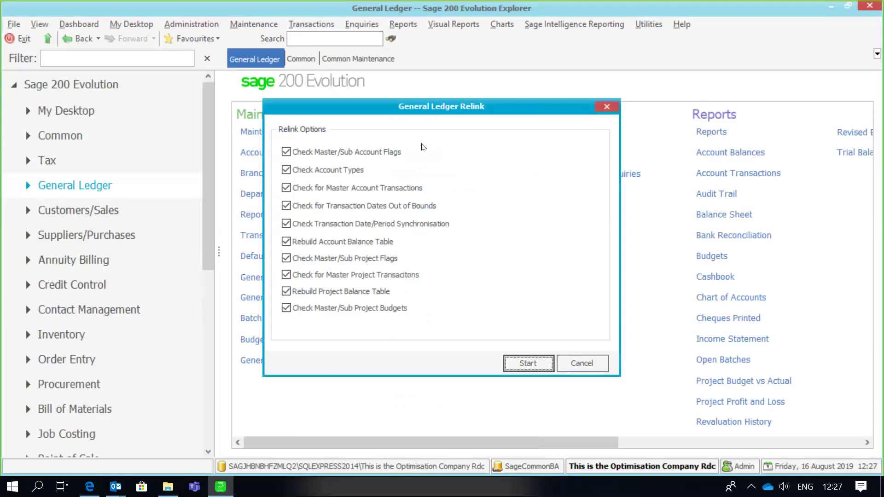
{"action": "left_click", "coordinate": [523, 365]}
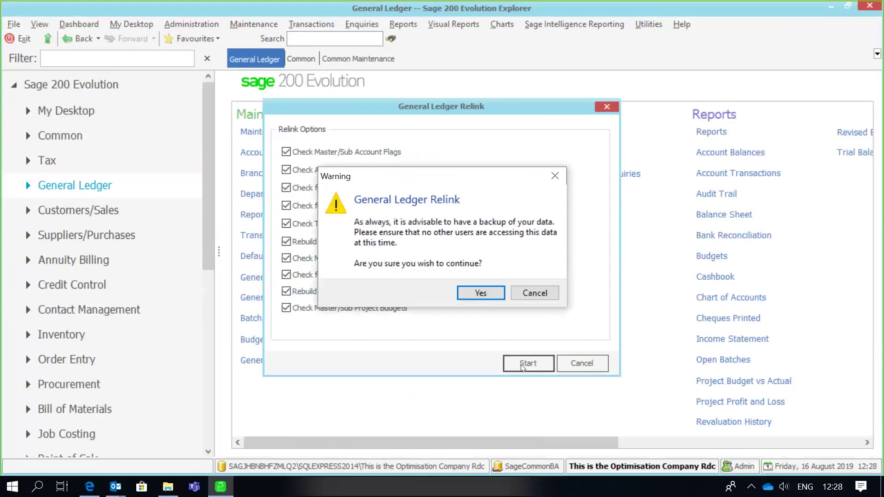
{"action": "left_click", "coordinate": [483, 293]}
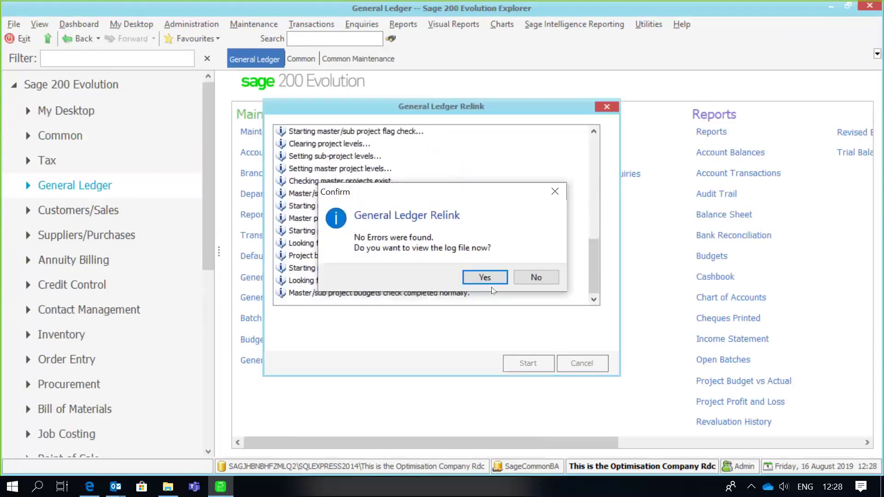
{"action": "left_click", "coordinate": [485, 277]}
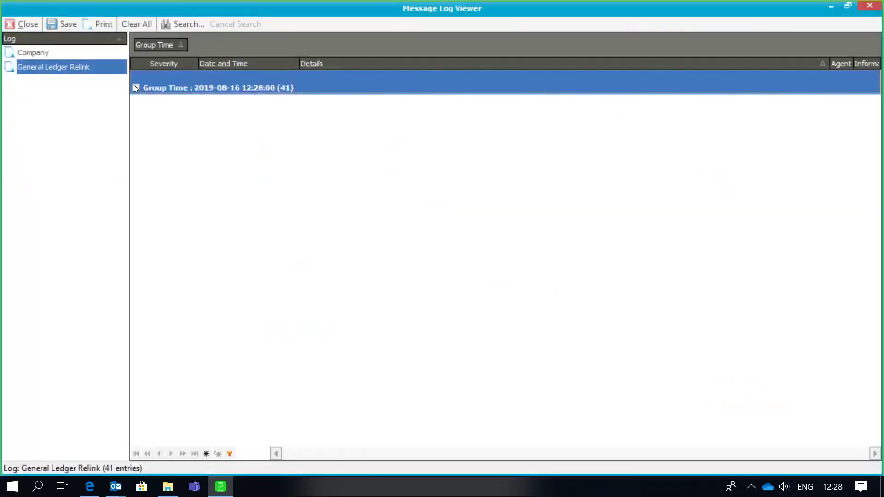
Expand the Group Time row to review the 41 log entries, then close Message Log Viewer.
{"action": "left_click", "coordinate": [136, 88]}
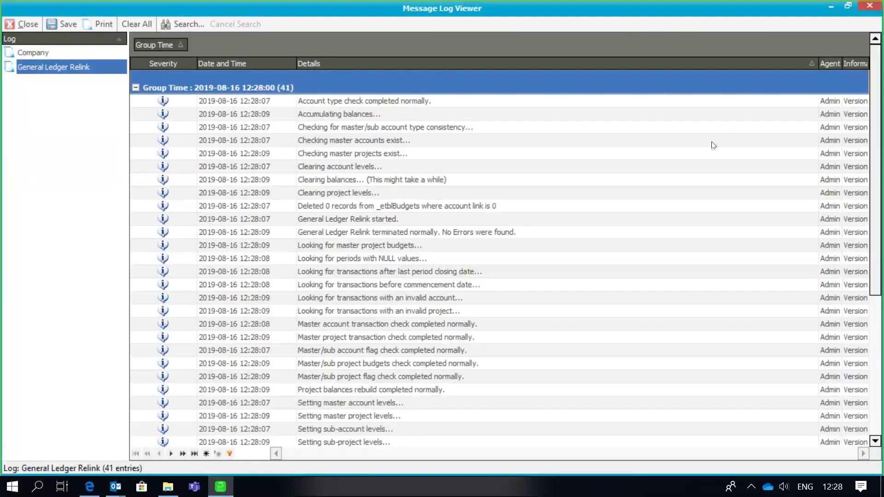
{"action": "left_click", "coordinate": [24, 24]}
{"action": "left_click_drag", "start_coordinate": [205, 195], "coordinate": [207, 212]}
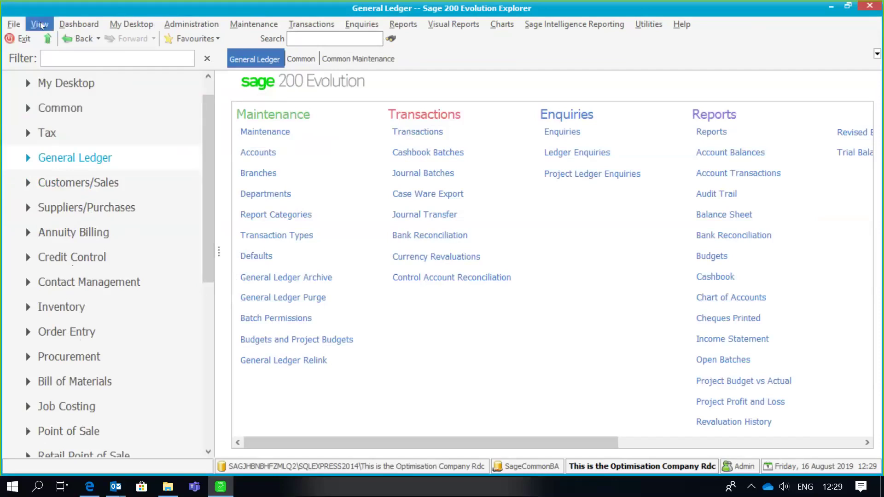
Exit and log off, then sign in to the Optimisation Company Ext database with the account password.
{"action": "left_click", "coordinate": [14, 23]}
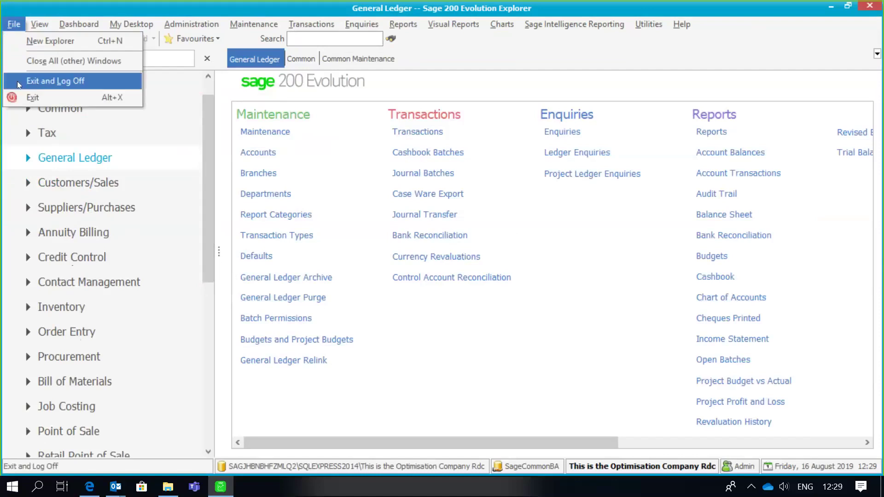
{"action": "left_click", "coordinate": [18, 81]}
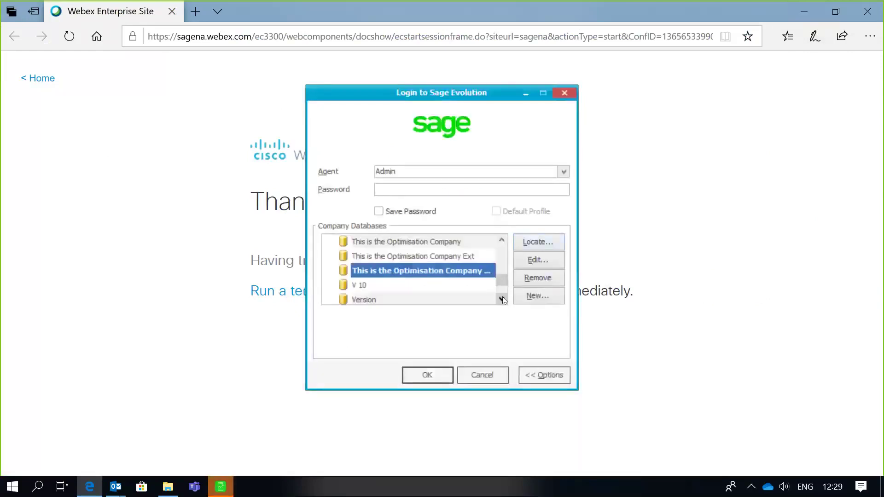
{"action": "left_click", "coordinate": [474, 257]}
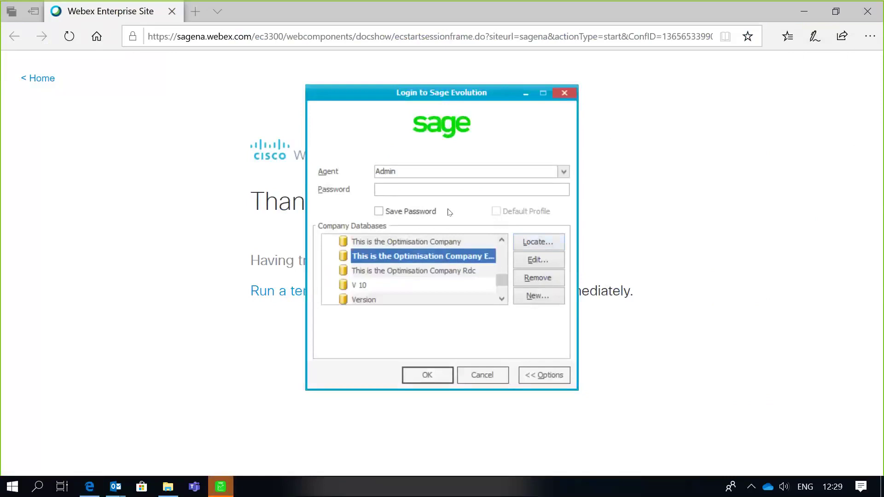
{"action": "left_click", "coordinate": [375, 178]}
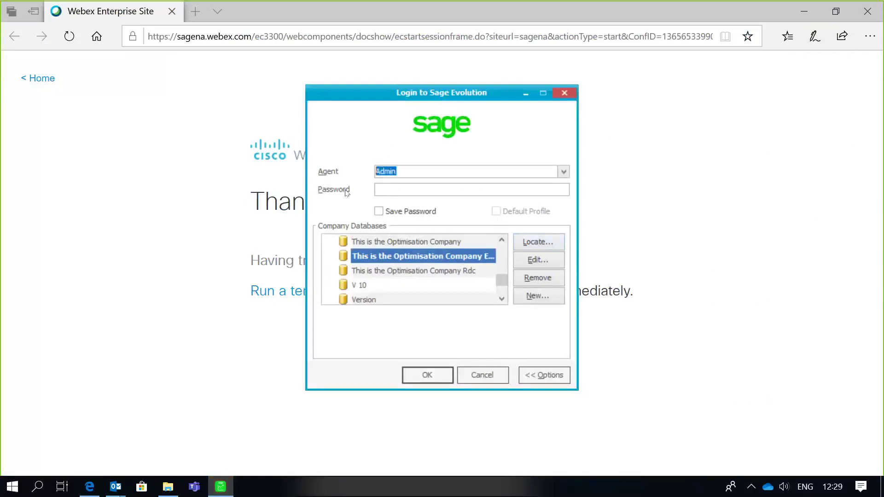
{"action": "left_click", "coordinate": [391, 188]}
{"action": "type", "text": "*****"}
{"action": "left_click", "coordinate": [426, 373]}
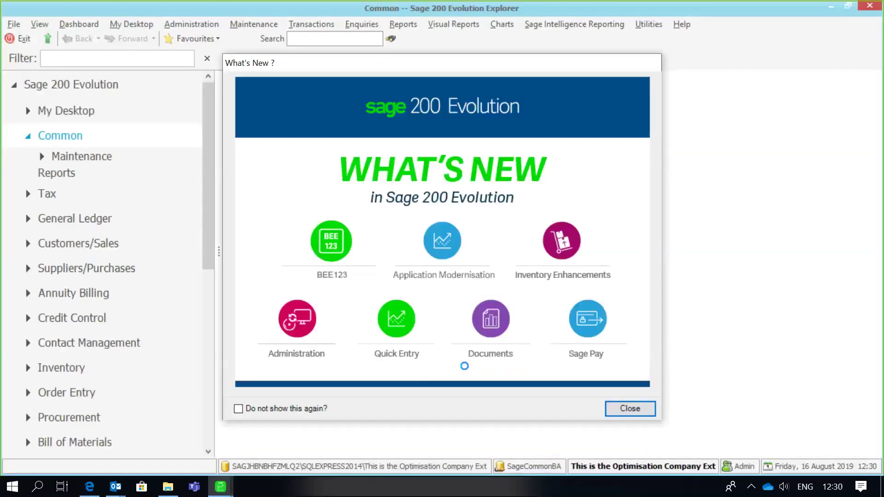
Open the Ext company's Accounting Periods in Company Details, with Year2's periods 13–24 expanded.
{"action": "left_click", "coordinate": [629, 409]}
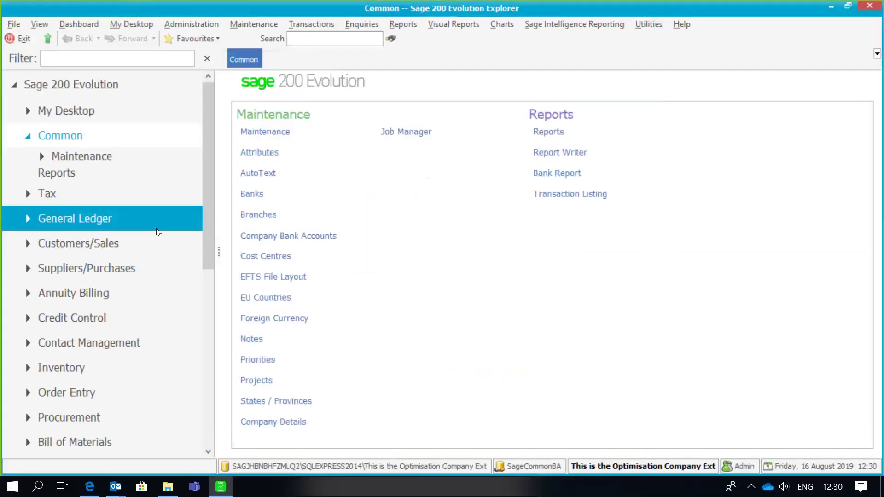
{"action": "left_click", "coordinate": [125, 158]}
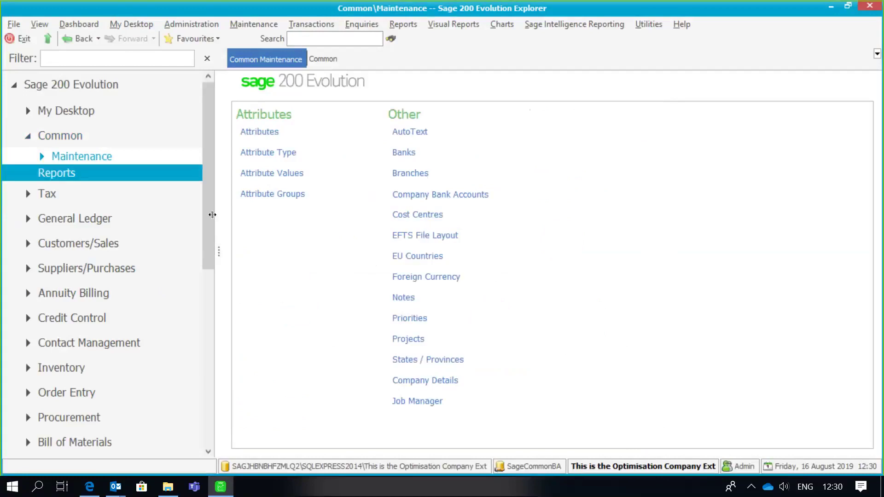
{"action": "left_click", "coordinate": [440, 382]}
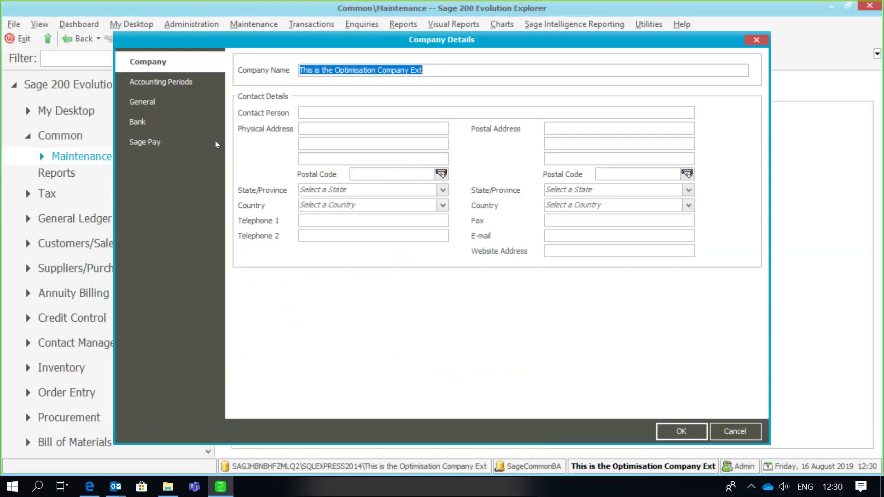
{"action": "left_click", "coordinate": [188, 85]}
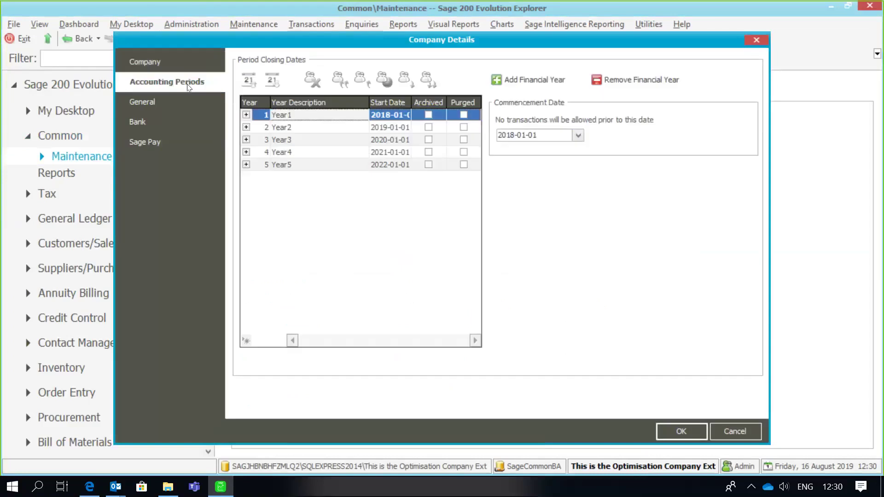
{"action": "left_click", "coordinate": [246, 128]}
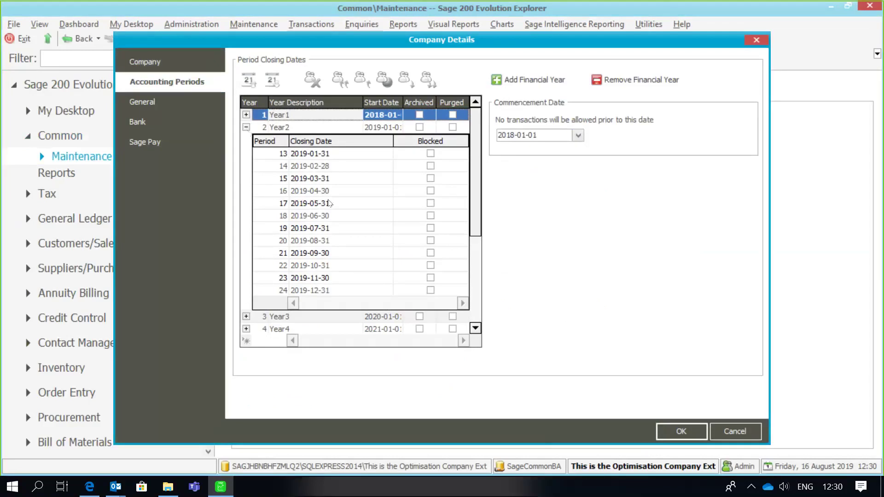
Set period 24's closing date to 2020-02-29 with the date picker.
{"action": "left_click", "coordinate": [337, 286]}
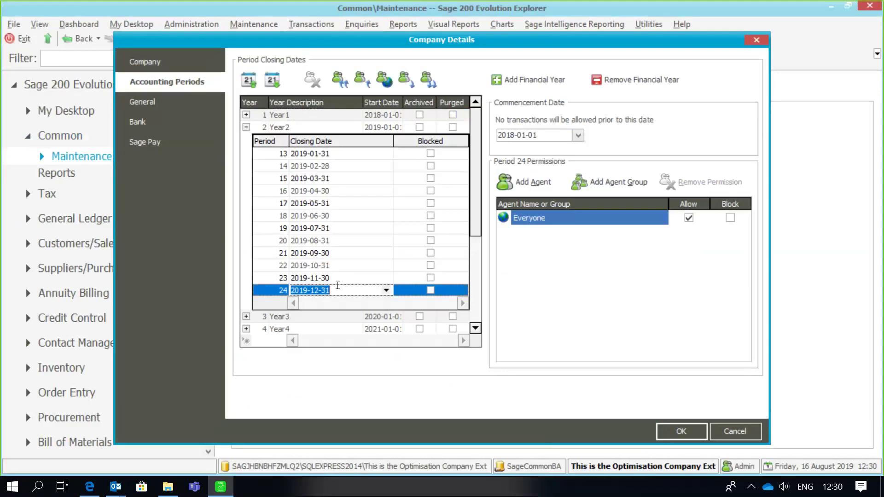
{"action": "left_click", "coordinate": [386, 290]}
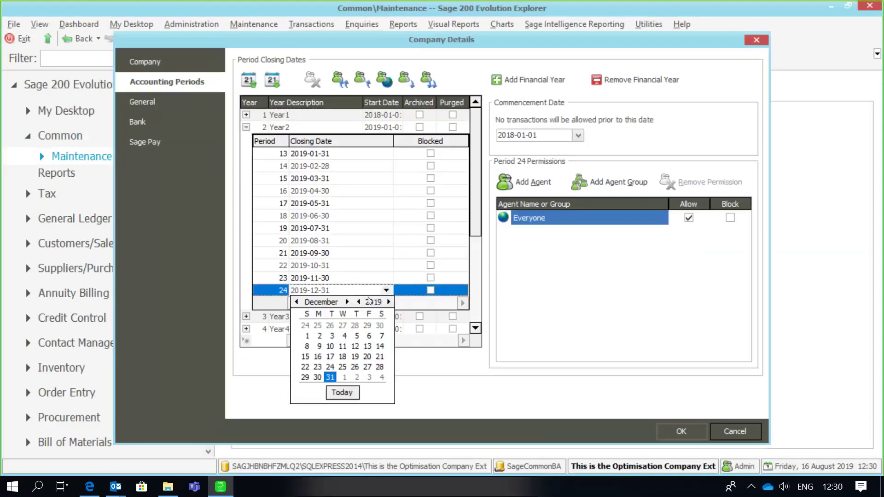
{"action": "left_click", "coordinate": [347, 302]}
{"action": "left_click", "coordinate": [348, 302]}
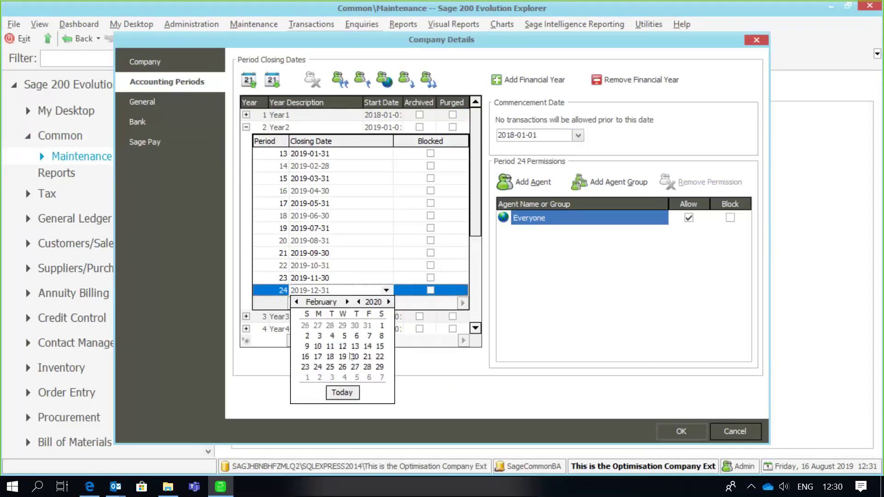
{"action": "left_click", "coordinate": [382, 368]}
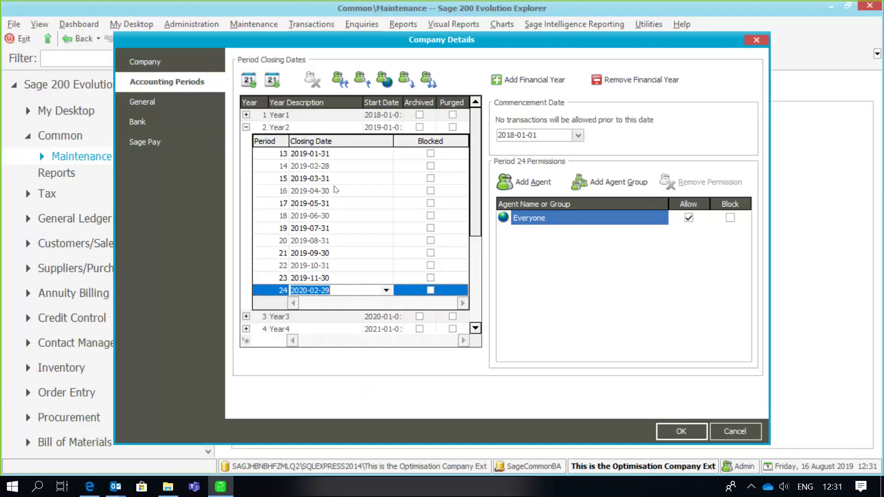
Change period 21's closing date to 2019-10-15.
{"action": "left_click", "coordinate": [334, 241]}
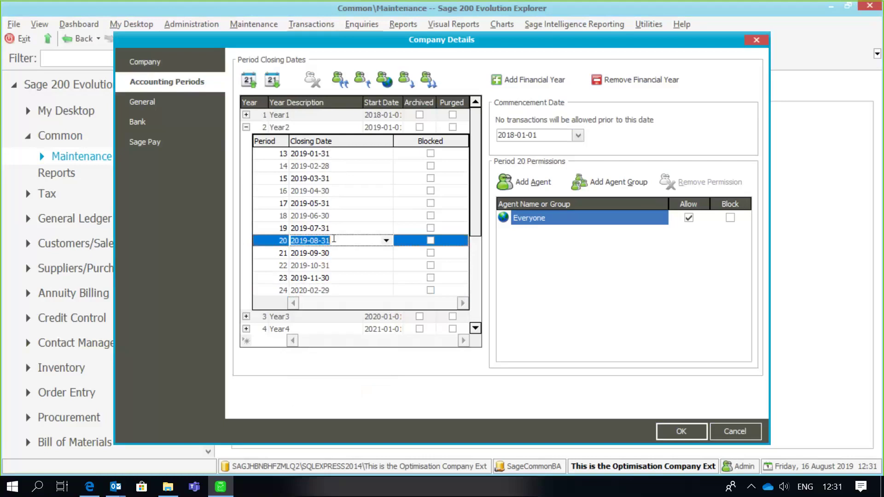
{"action": "left_click", "coordinate": [341, 251]}
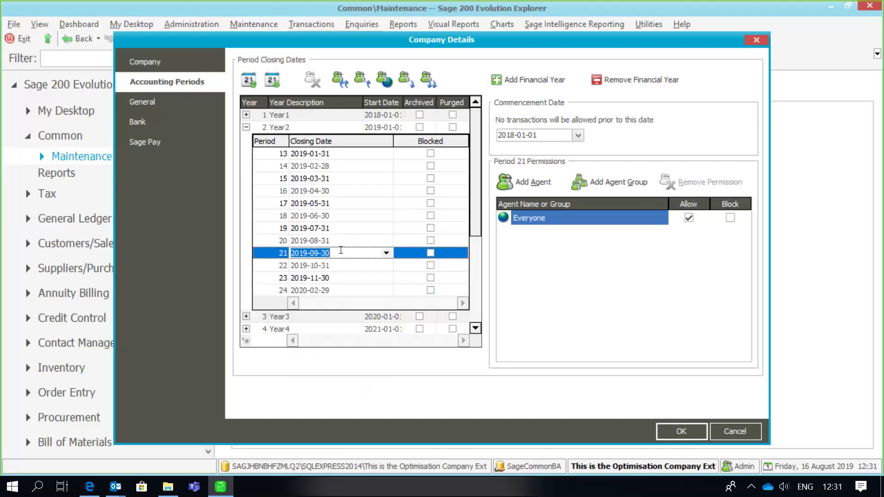
{"action": "key", "text": "BackSpace"}
{"action": "type", "text": "2019-"}
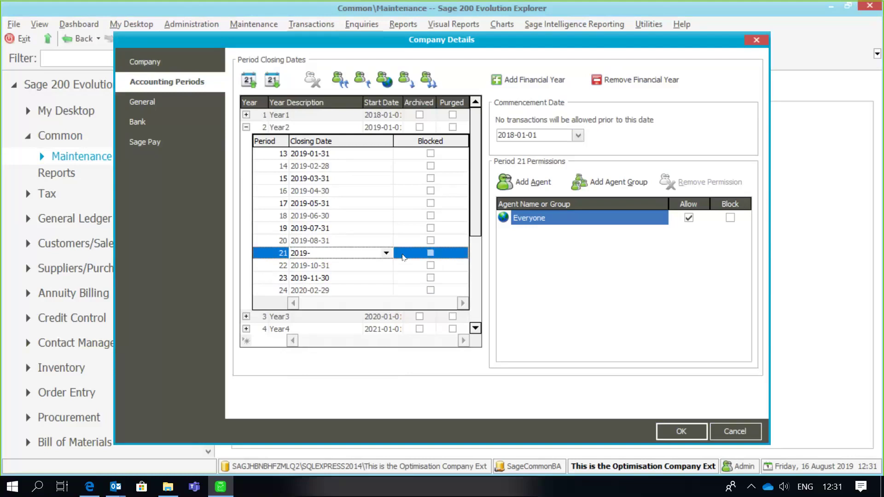
{"action": "left_click", "coordinate": [386, 253]}
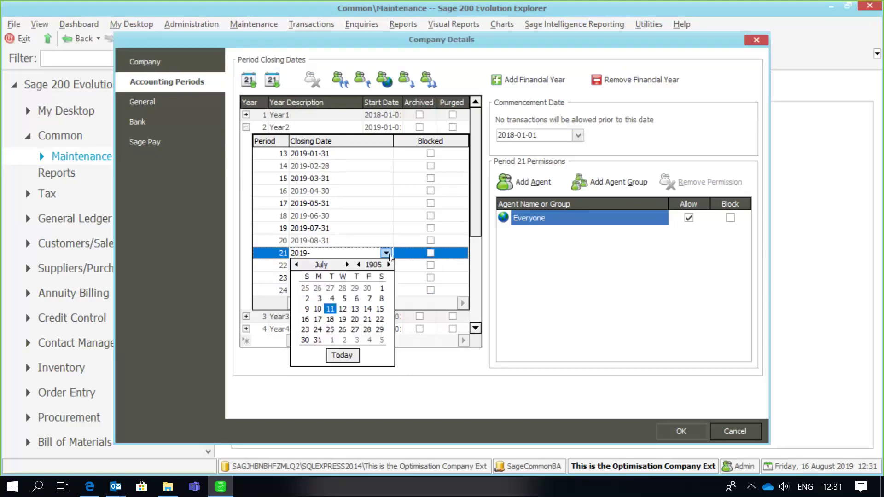
{"action": "left_click", "coordinate": [347, 265]}
{"action": "left_click", "coordinate": [347, 265]}
{"action": "left_click", "coordinate": [348, 264]}
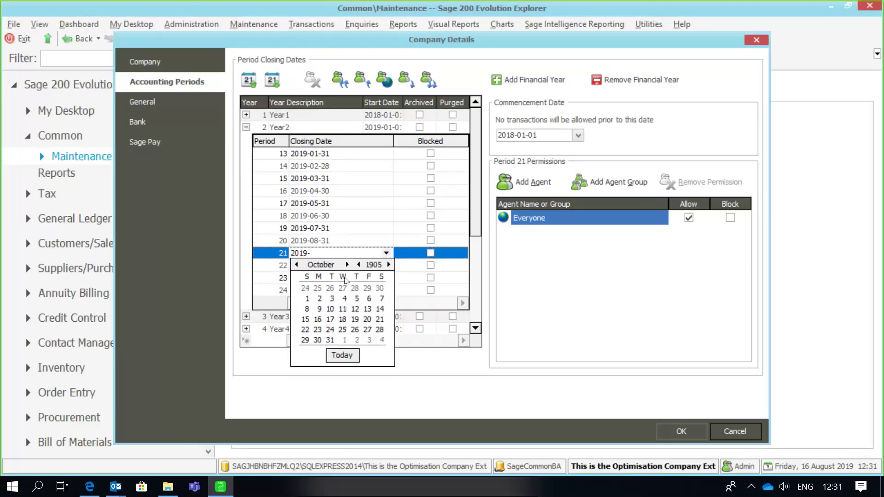
{"action": "left_click", "coordinate": [317, 319]}
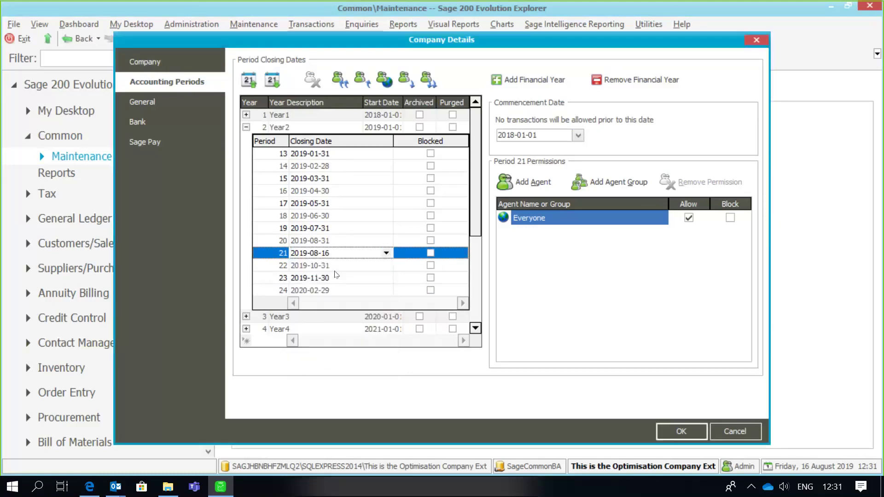
{"action": "left_click", "coordinate": [387, 253]}
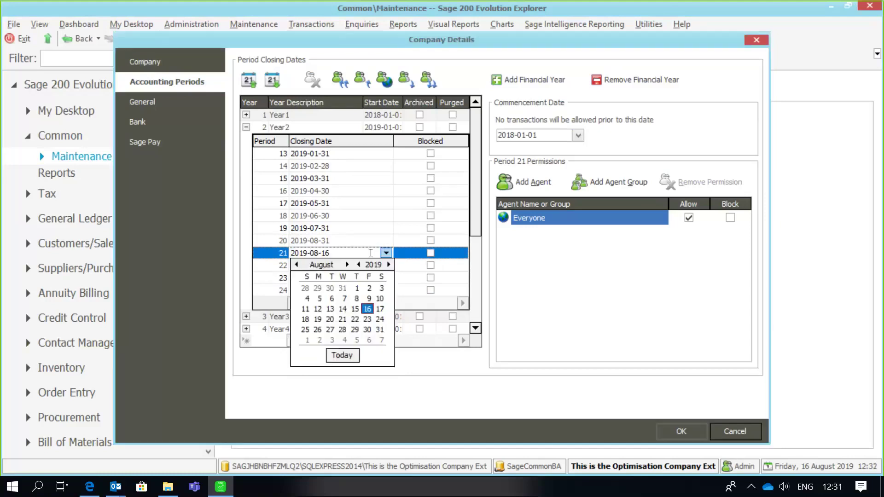
{"action": "left_click", "coordinate": [347, 265]}
{"action": "left_click", "coordinate": [347, 264]}
{"action": "left_click", "coordinate": [332, 309]}
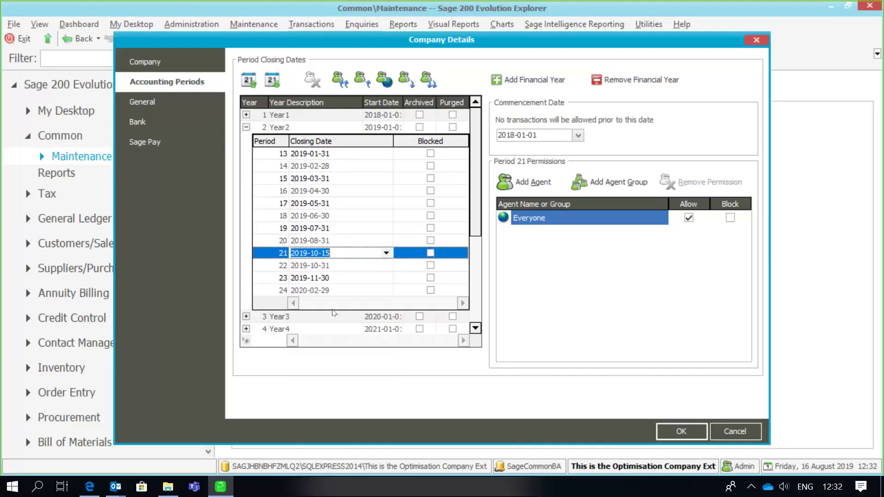
Set period 22's closing date to 2019-11-30 and period 23's to 2020-01-15.
{"action": "left_click", "coordinate": [353, 262]}
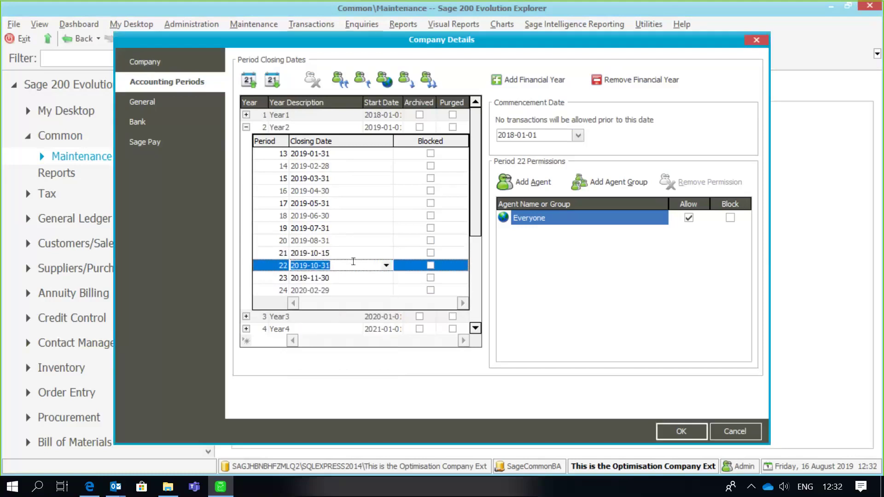
{"action": "left_click", "coordinate": [387, 265]}
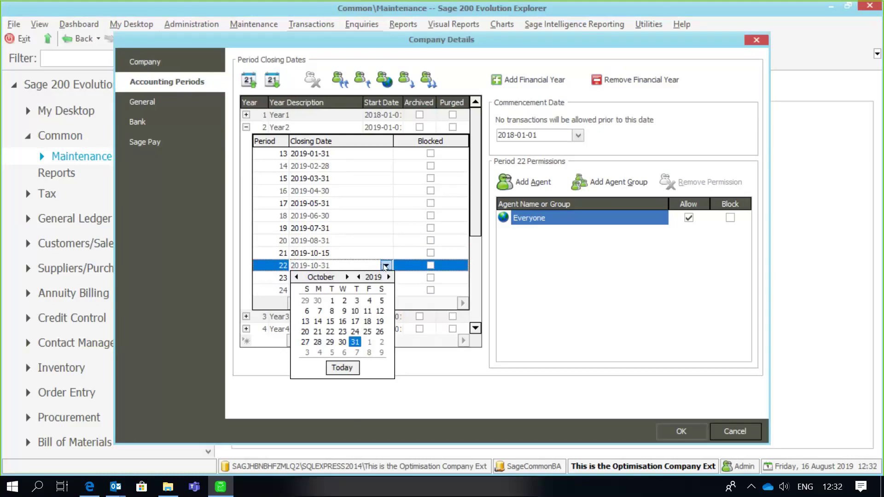
{"action": "left_click", "coordinate": [347, 277]}
{"action": "left_click", "coordinate": [380, 343]}
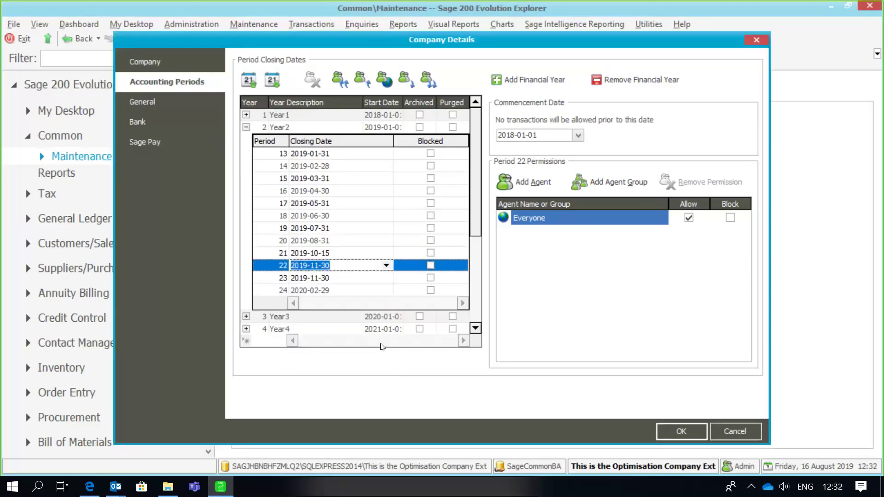
{"action": "left_click", "coordinate": [386, 278]}
{"action": "left_click", "coordinate": [386, 278]}
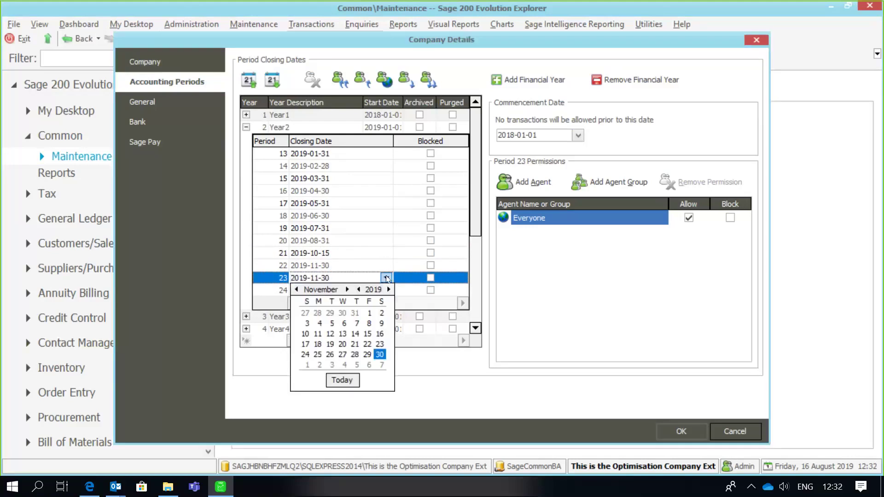
{"action": "double_click", "coordinate": [347, 289]}
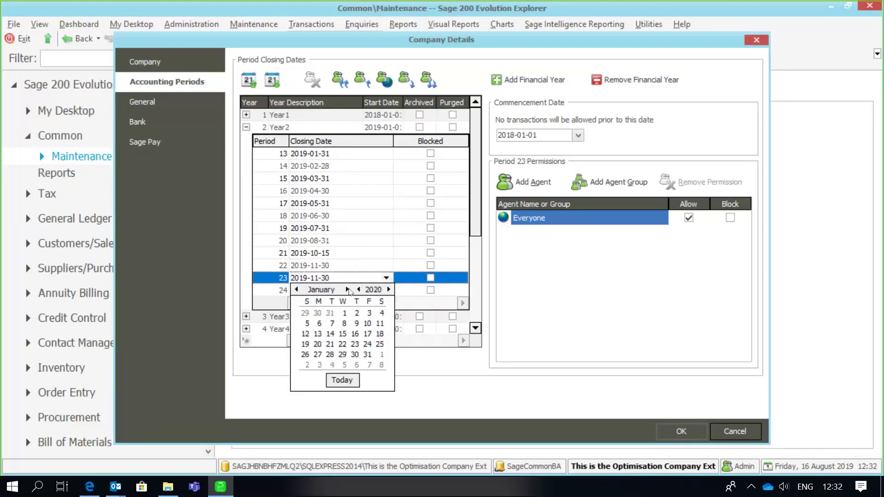
{"action": "left_click", "coordinate": [343, 333]}
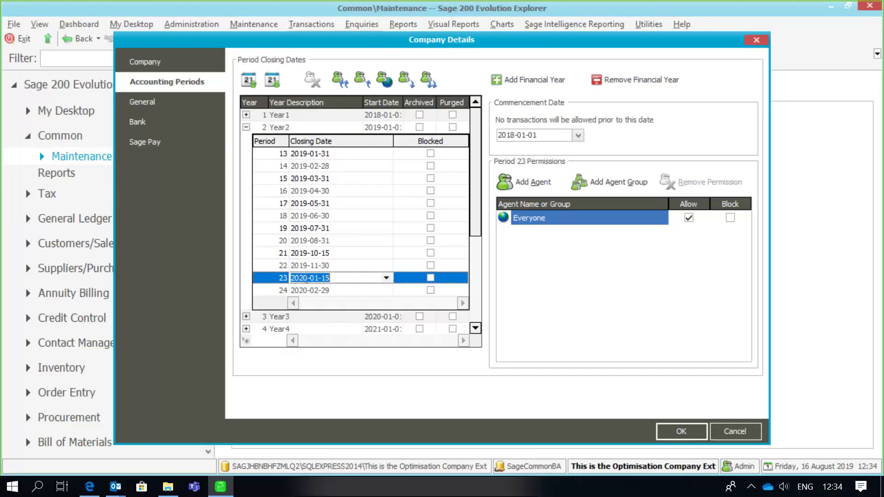
{"action": "left_click", "coordinate": [312, 290]}
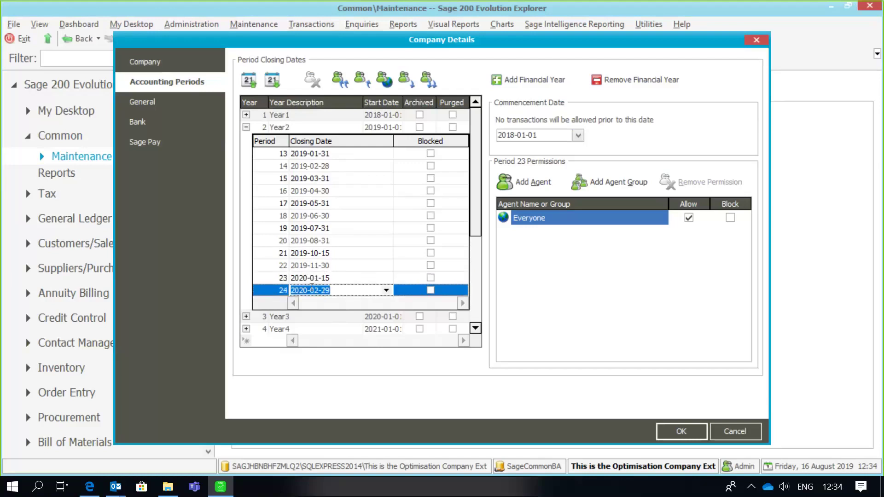
{"action": "left_click", "coordinate": [246, 128]}
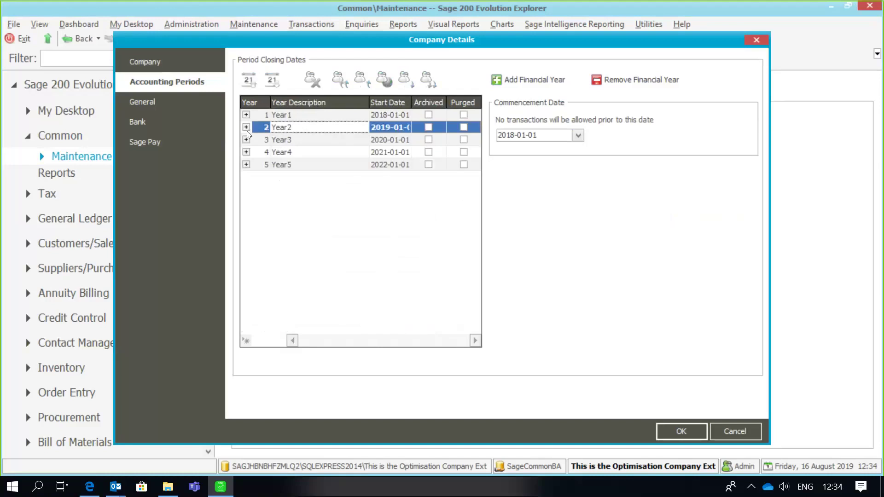
{"action": "left_click", "coordinate": [246, 139]}
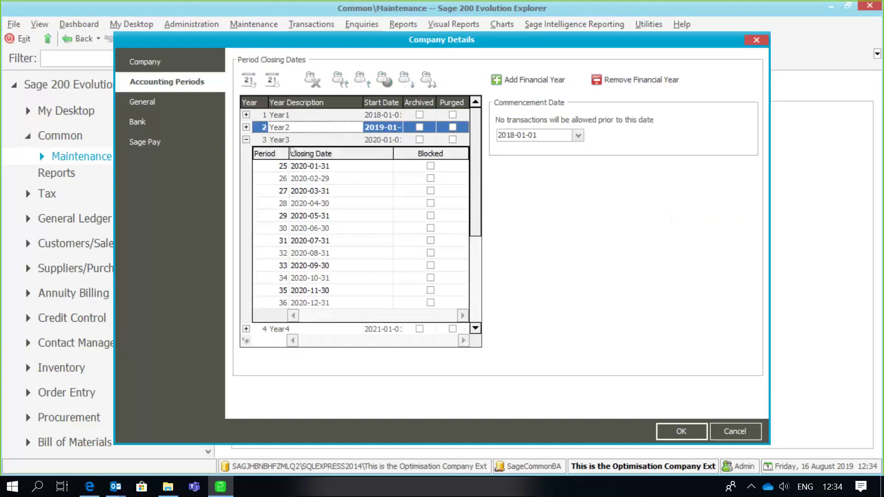
{"action": "left_click", "coordinate": [247, 140]}
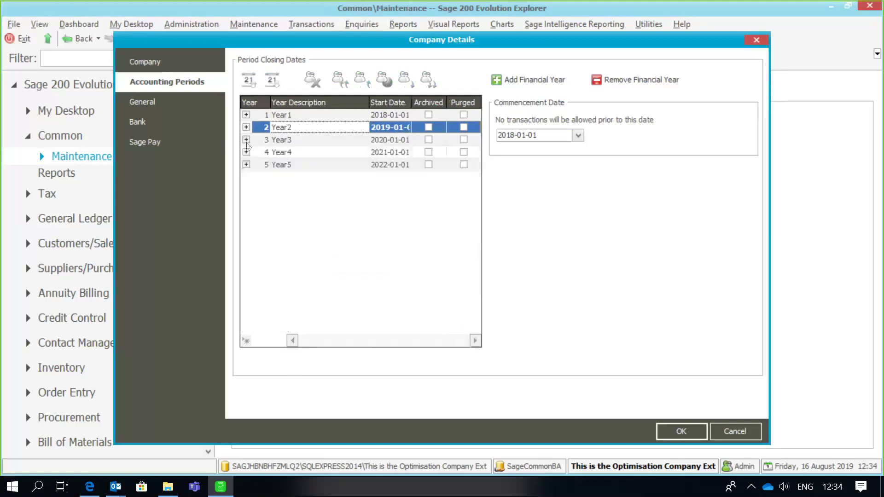
{"action": "left_click", "coordinate": [246, 127]}
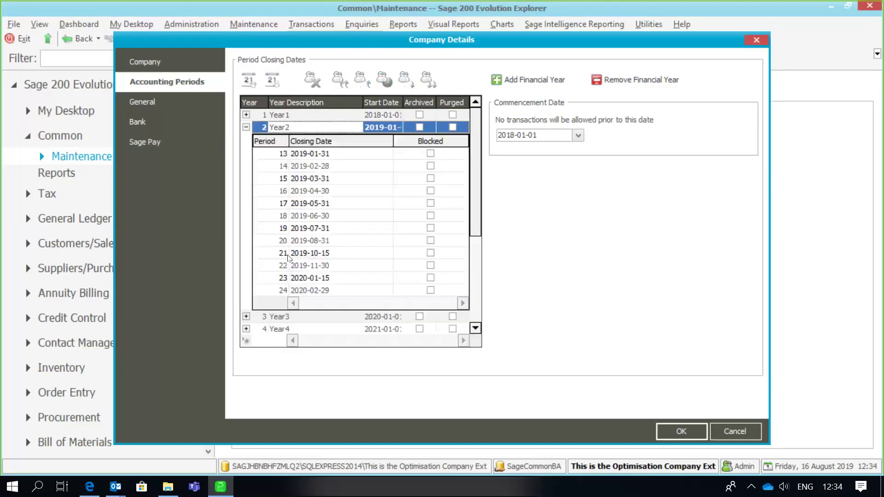
{"action": "left_click", "coordinate": [307, 289]}
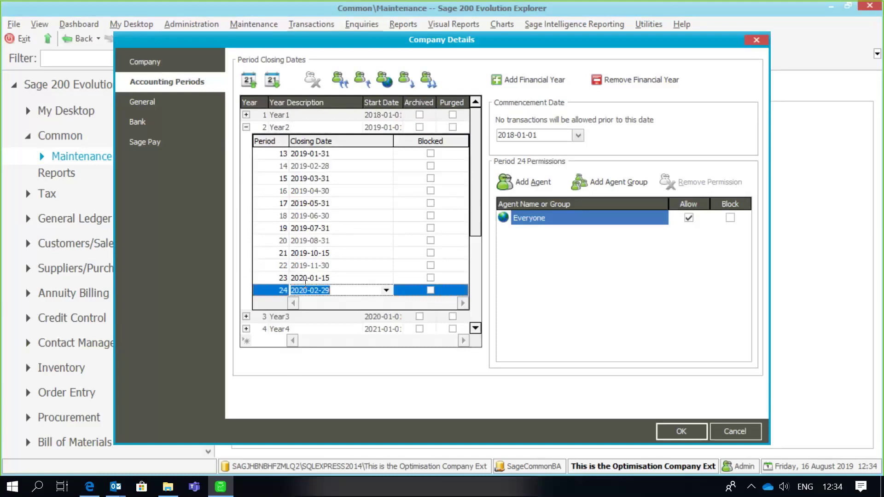
Recalculate closing dates after Year 2, confirm Year 3 starts 2020-03-01, and save the company details.
{"action": "left_click", "coordinate": [275, 82]}
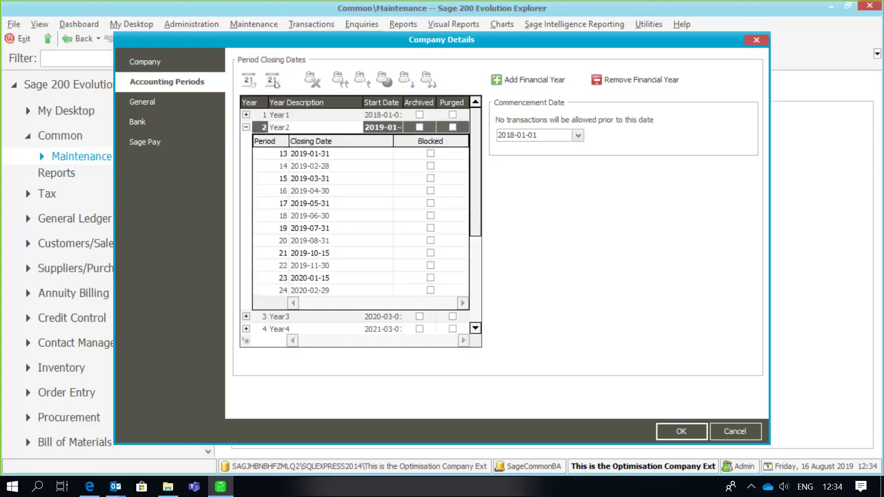
{"action": "left_click", "coordinate": [246, 127]}
{"action": "left_click", "coordinate": [246, 127]}
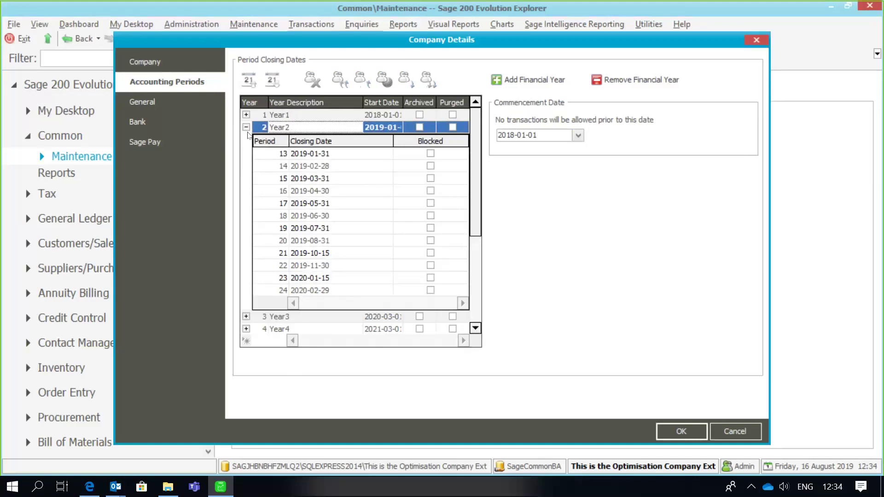
{"action": "left_click", "coordinate": [246, 127]}
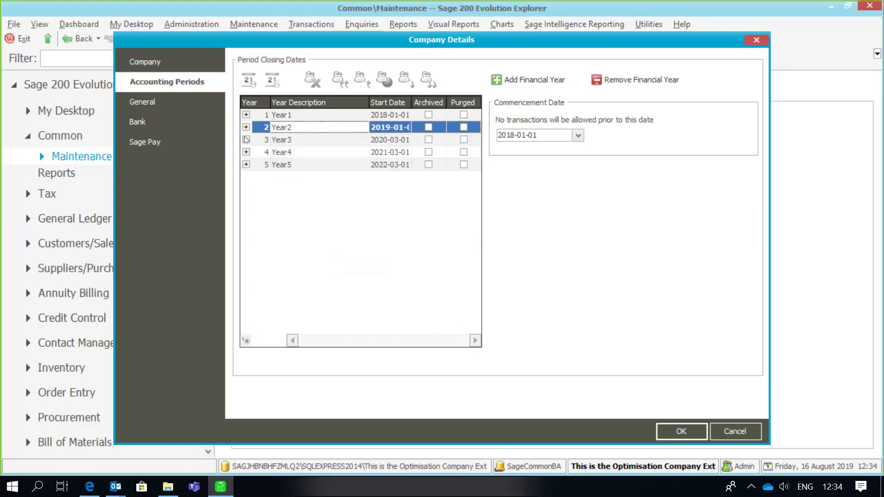
{"action": "left_click", "coordinate": [245, 140]}
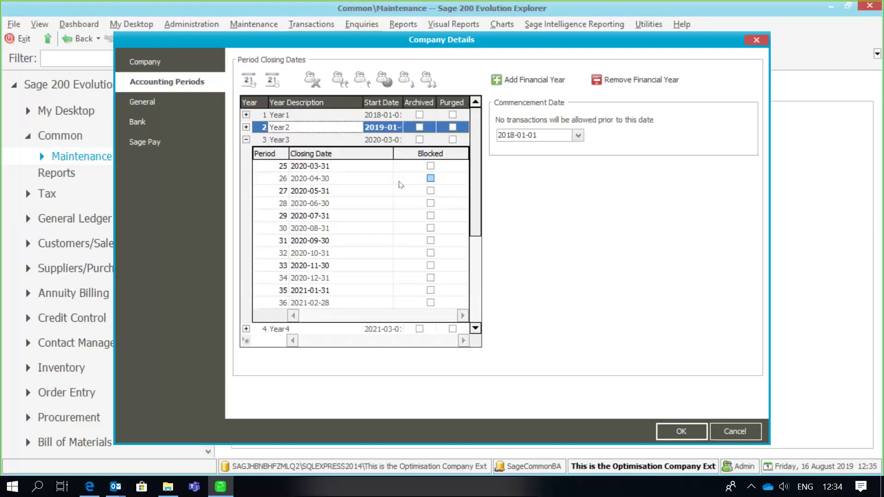
{"action": "left_click", "coordinate": [246, 139]}
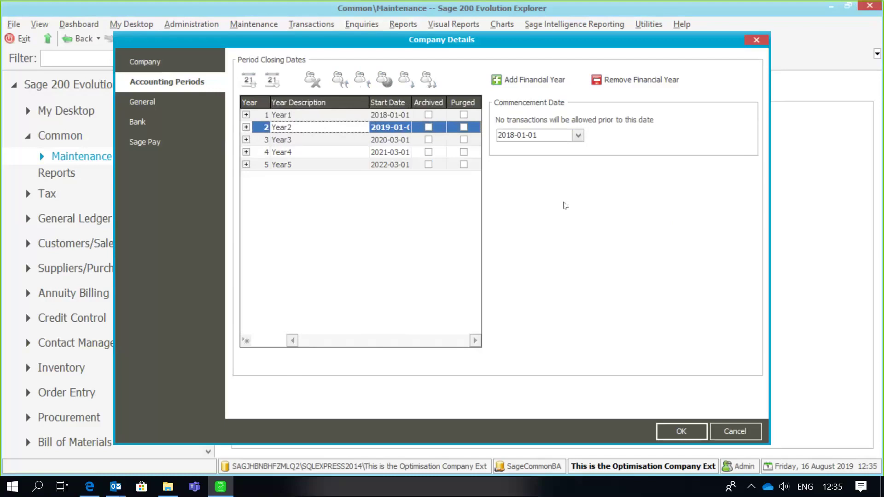
{"action": "left_click", "coordinate": [671, 430]}
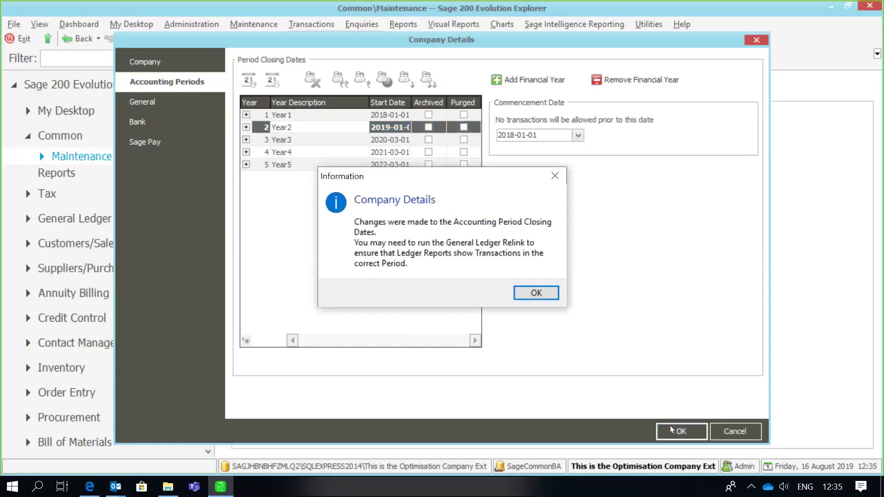
Acknowledge the relink reminder and open General Ledger Relink from the General Ledger section.
{"action": "left_click", "coordinate": [536, 293]}
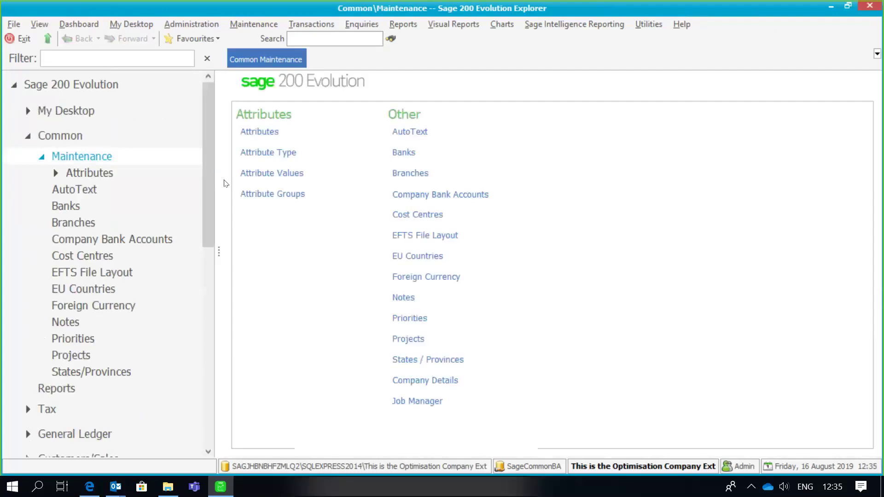
{"action": "left_click_drag", "start_coordinate": [208, 179], "coordinate": [215, 242]}
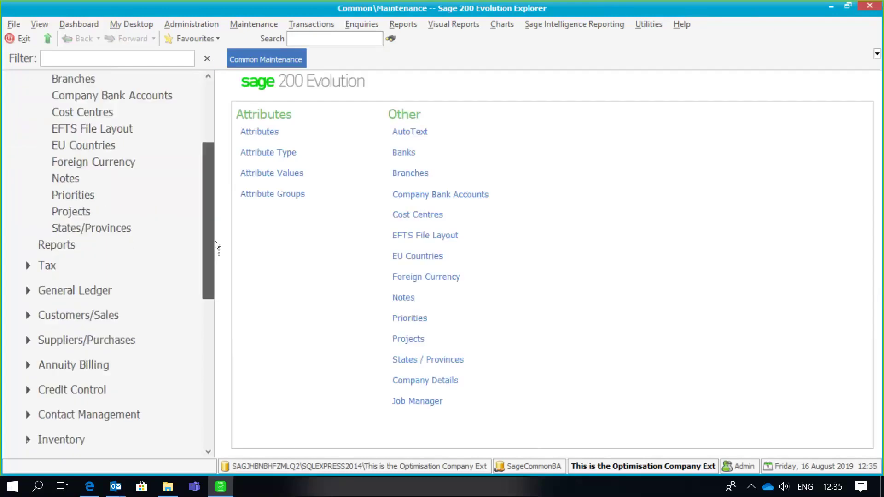
{"action": "left_click", "coordinate": [106, 299]}
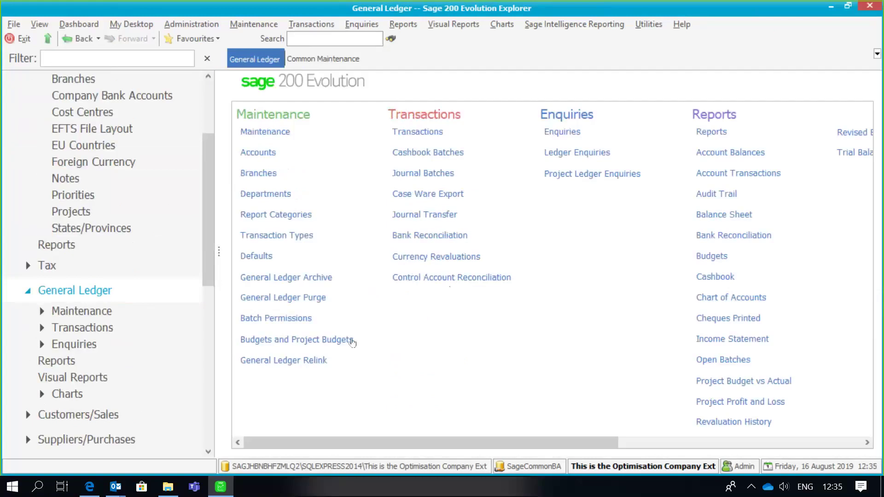
{"action": "left_click", "coordinate": [316, 363]}
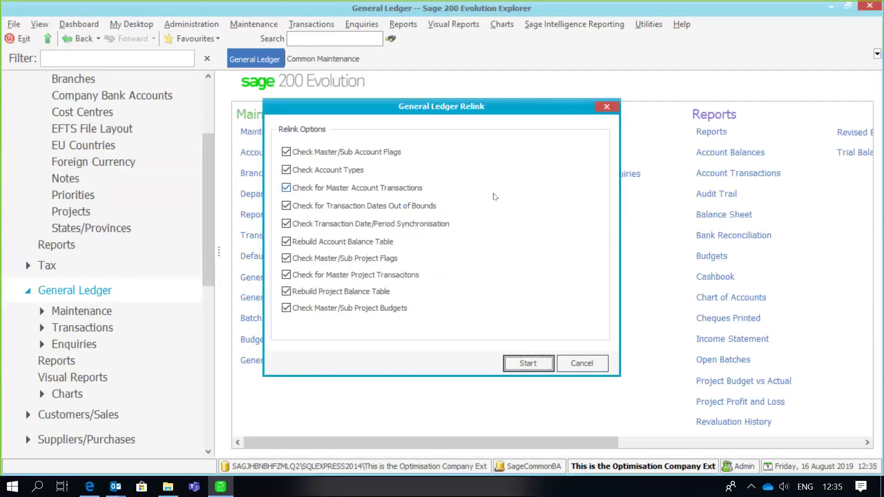
Run the General Ledger Relink with all checks, confirm the warning, and opt to view the log.
{"action": "left_click", "coordinate": [530, 365]}
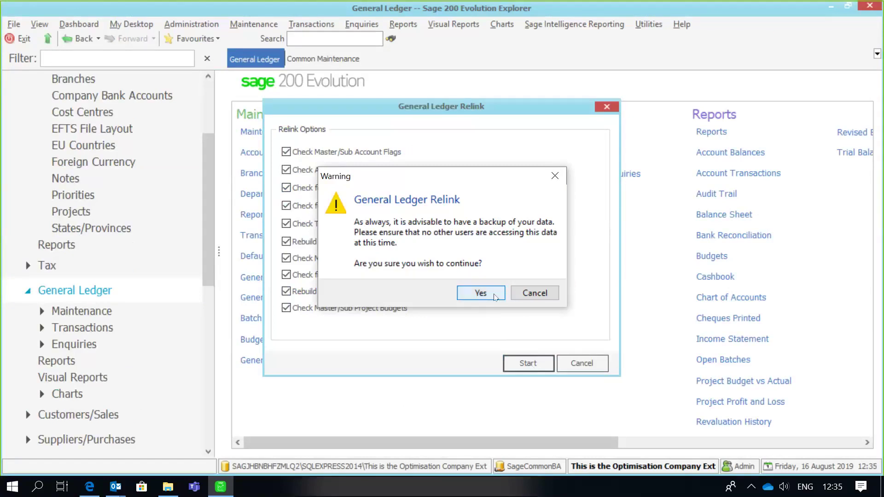
{"action": "left_click", "coordinate": [490, 292]}
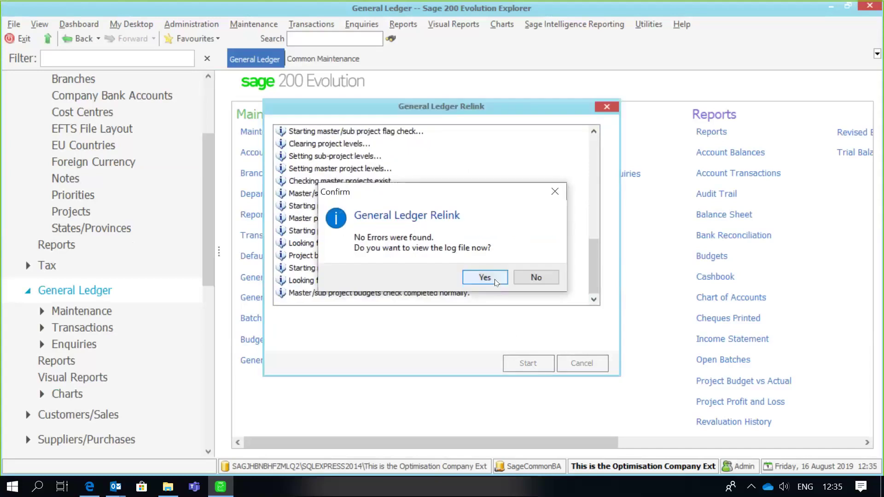
{"action": "key", "text": "Return"}
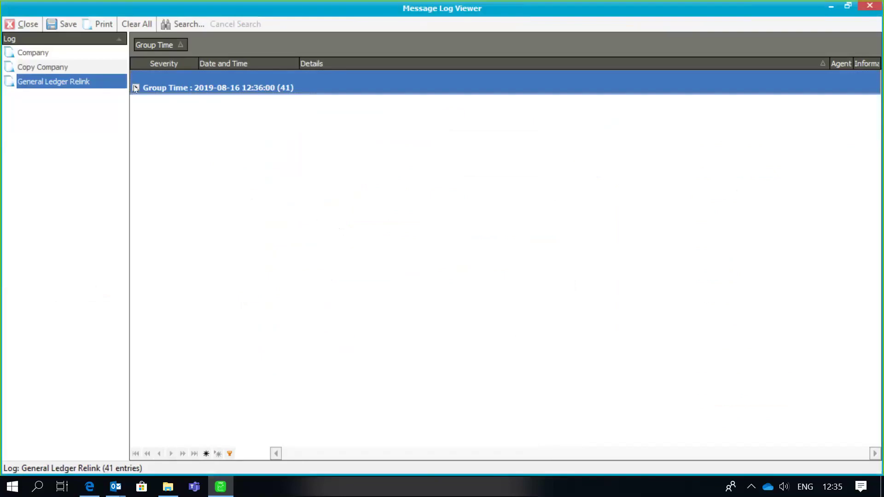
Expand the relink log entries to review them, then close the Message Log Viewer.
{"action": "left_click", "coordinate": [135, 87]}
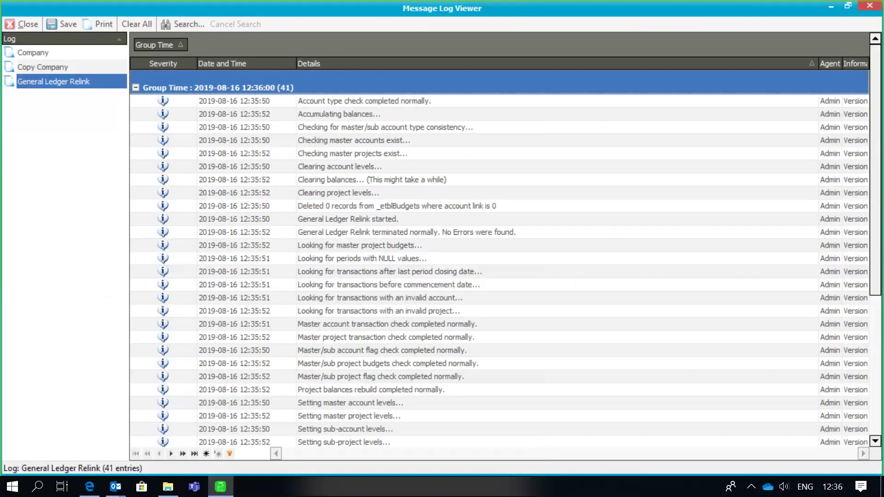
{"action": "left_click", "coordinate": [32, 26]}
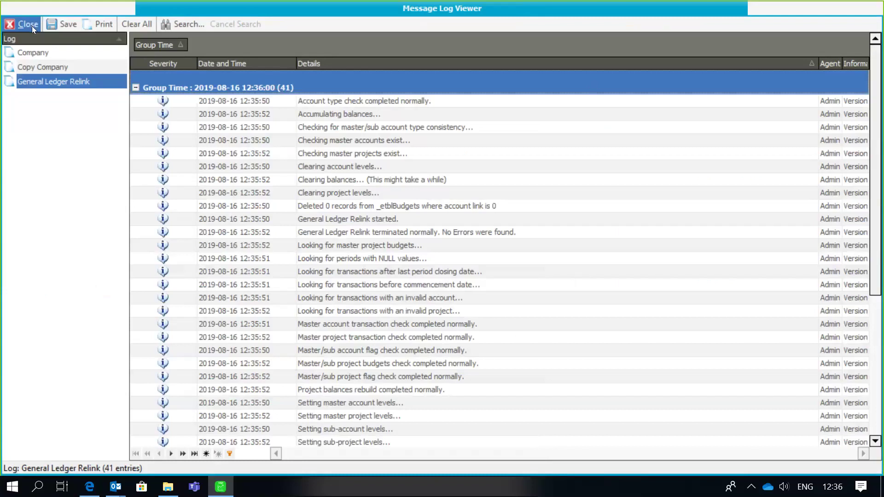